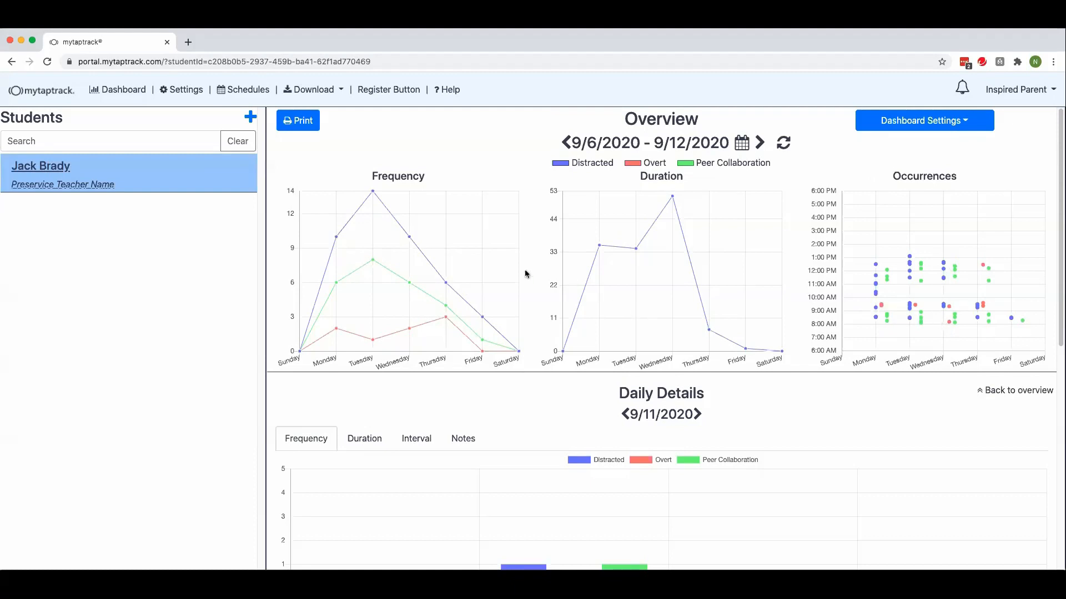
Step: Show the daily details for Wednesday 9/9/2020 from the weekly frequency chart and review that day's logged events
click(409, 239)
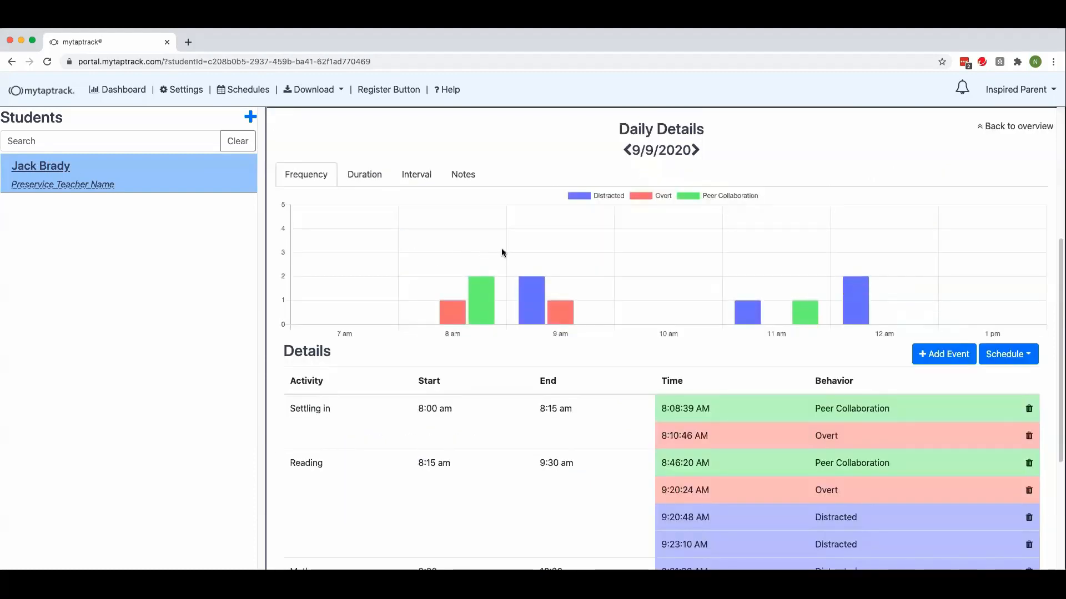
scroll(616, 390, down, 3)
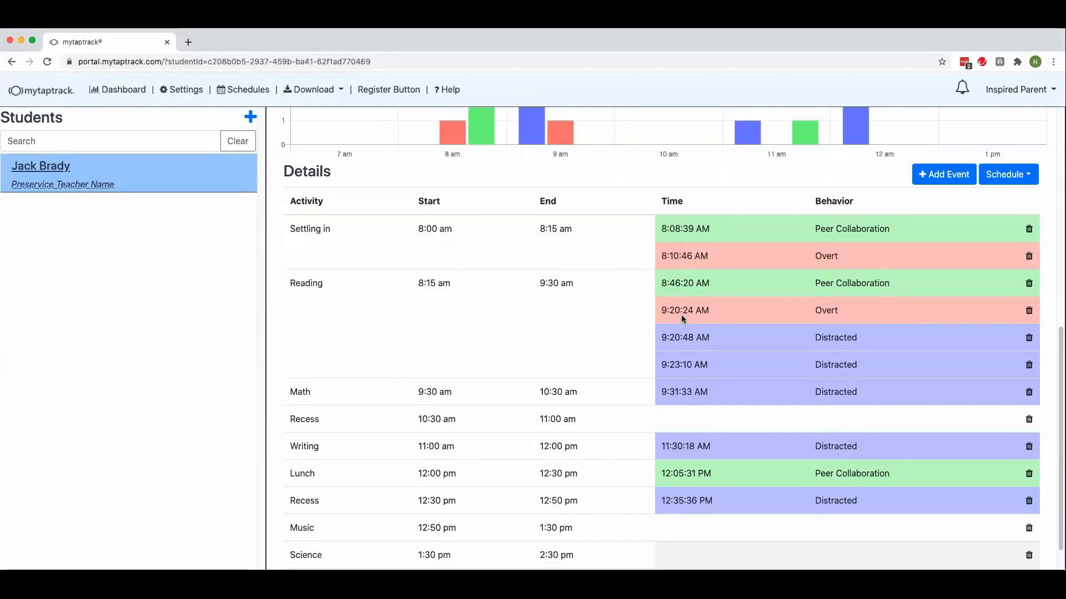
scroll(424, 303, up, 5)
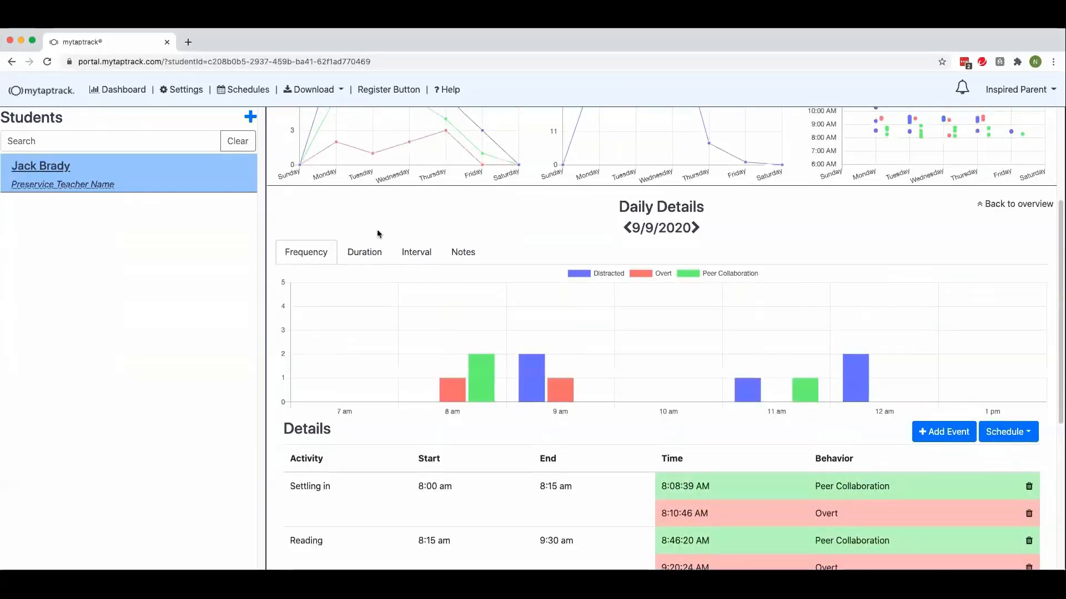
Step: Display the duration data for 9/9/2020 and compare it with Wednesday's peak in the weekly Duration chart
click(362, 253)
scroll(495, 321, down, 5)
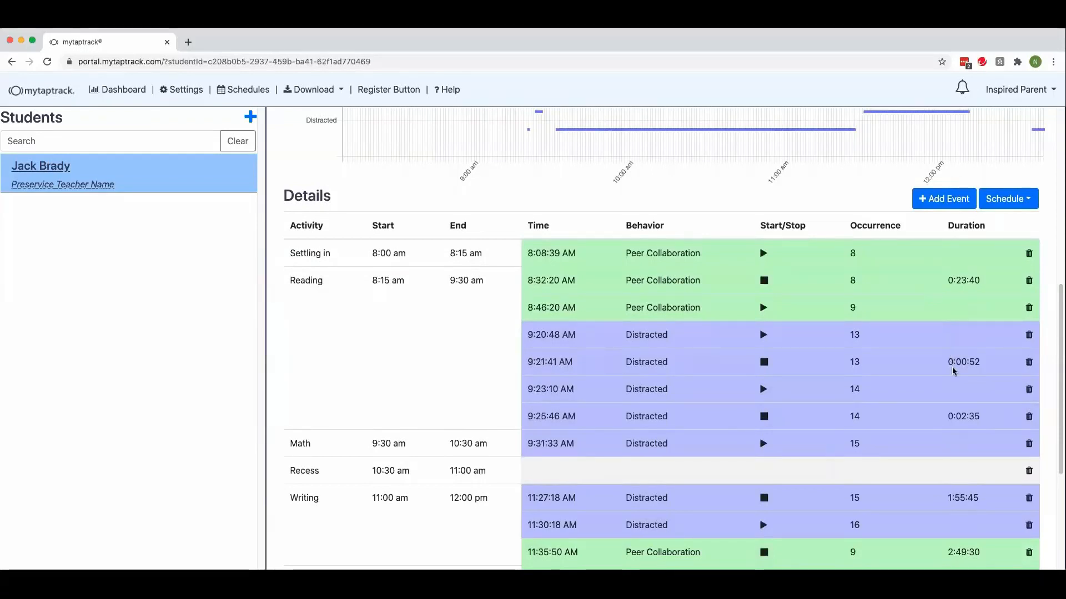
scroll(671, 375, up, 5)
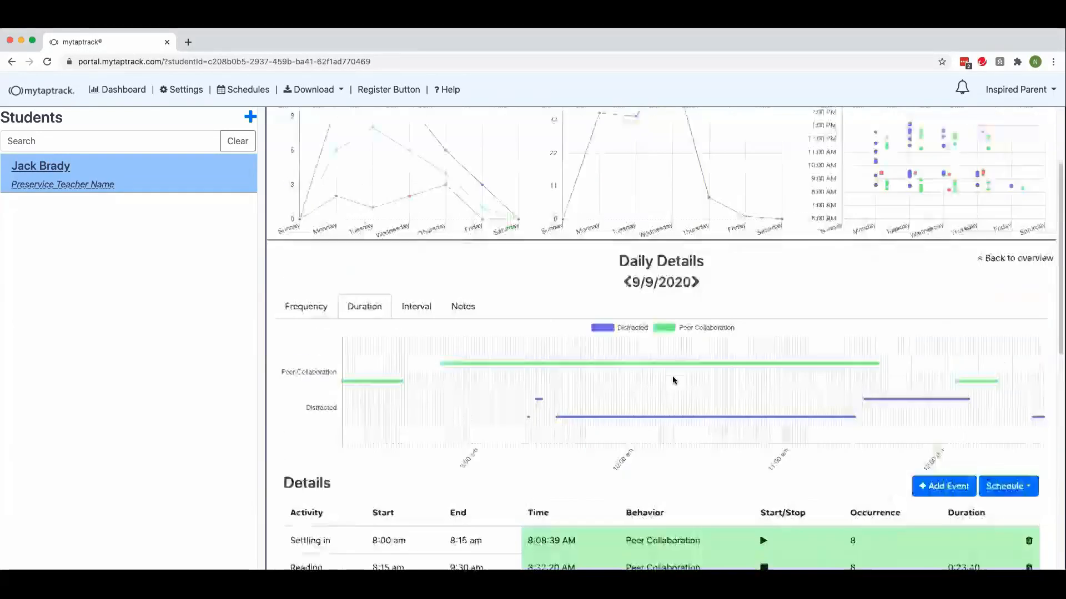
scroll(671, 376, up, 2)
mouse_move(671, 199)
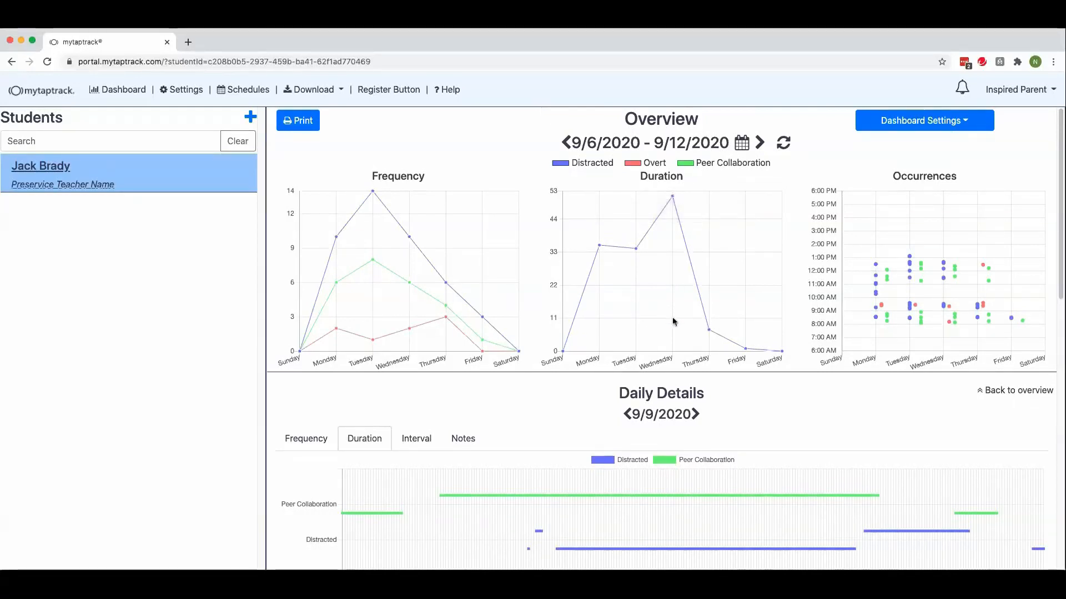
Step: Examine the individual durations of the Distracted events during Reading, Math and Writing against the weekly Duration chart
scroll(672, 322, down, 9)
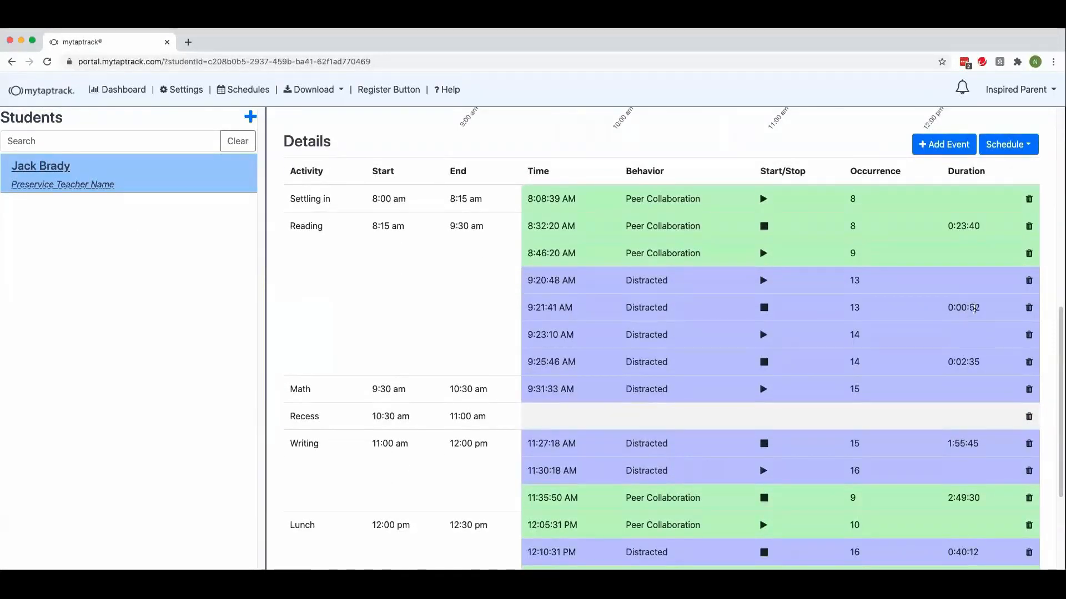
drag(977, 309, 944, 308)
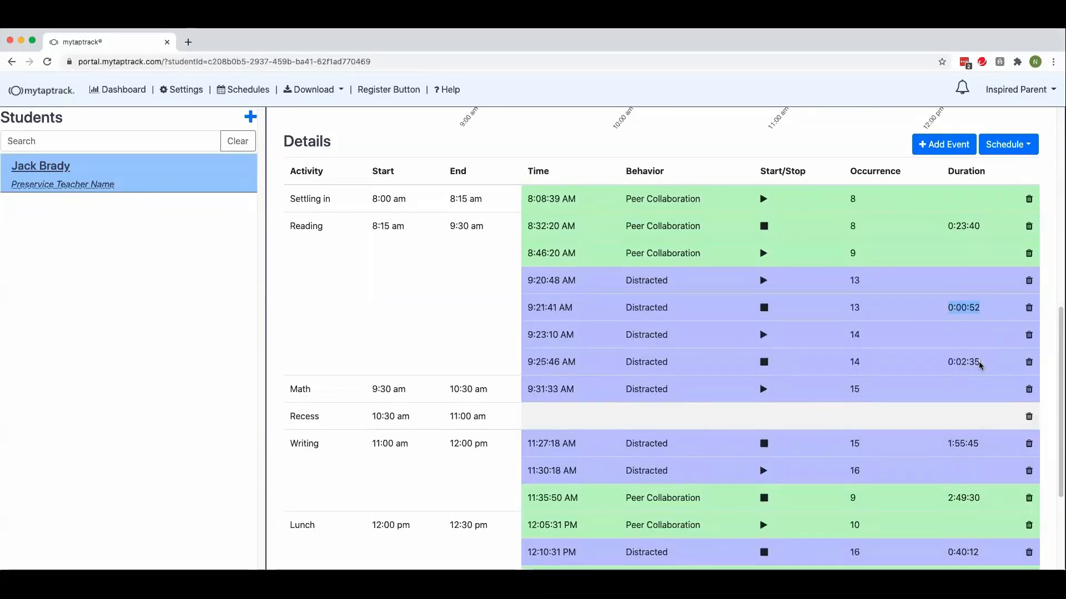
drag(978, 362, 945, 364)
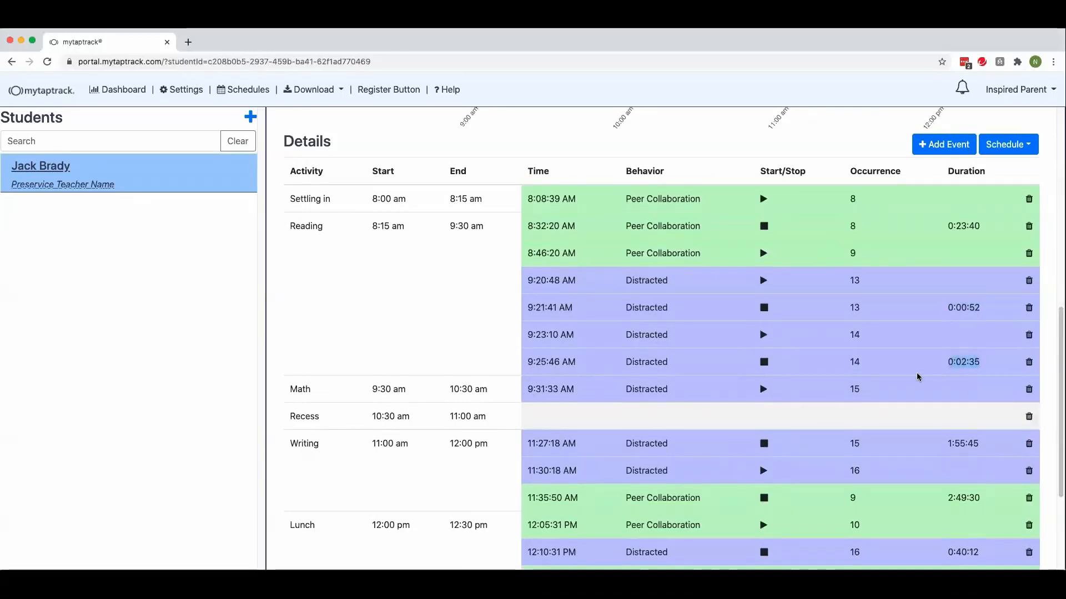
scroll(901, 381, down, 1)
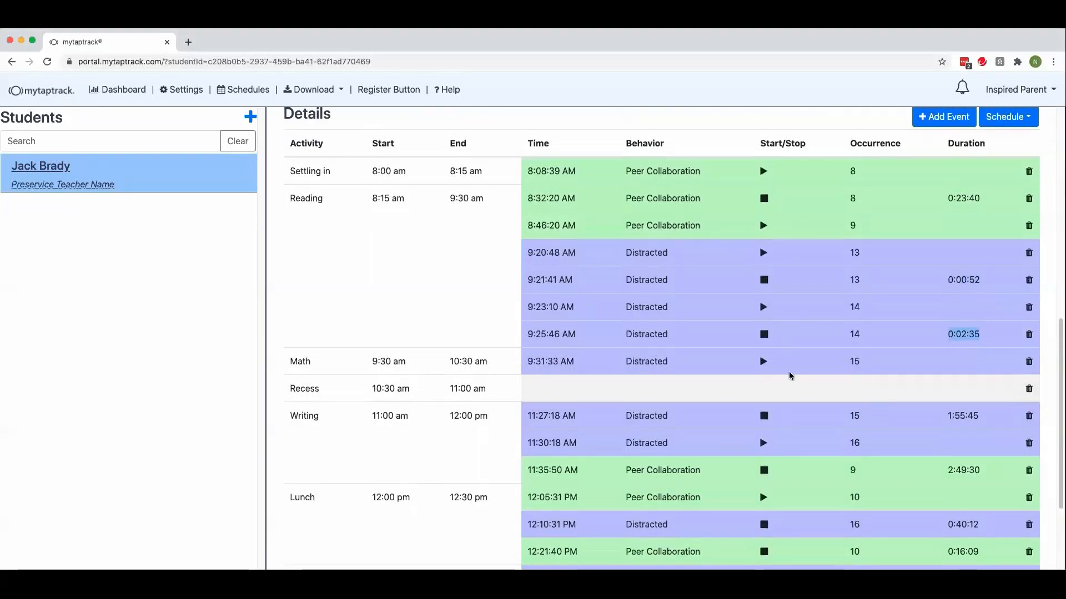
drag(289, 361, 331, 367)
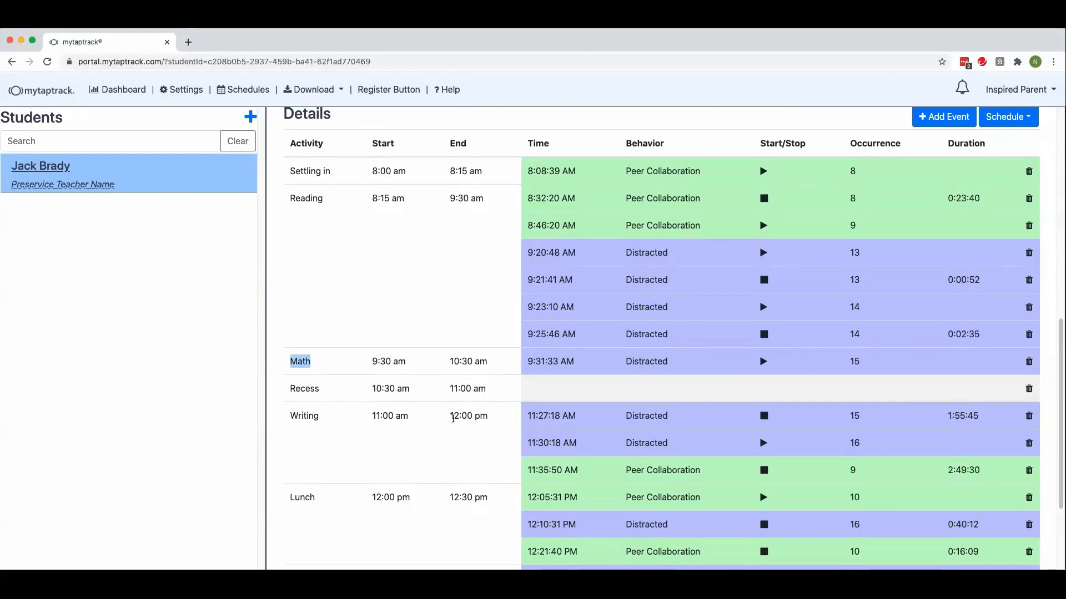
click(978, 419)
drag(979, 420, 947, 419)
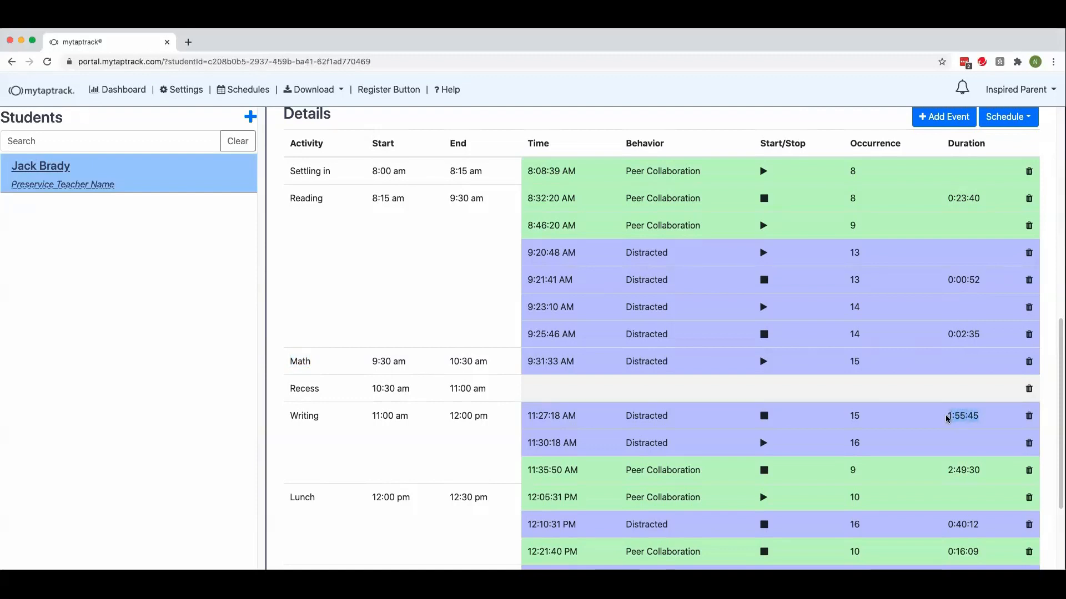
scroll(784, 318, up, 10)
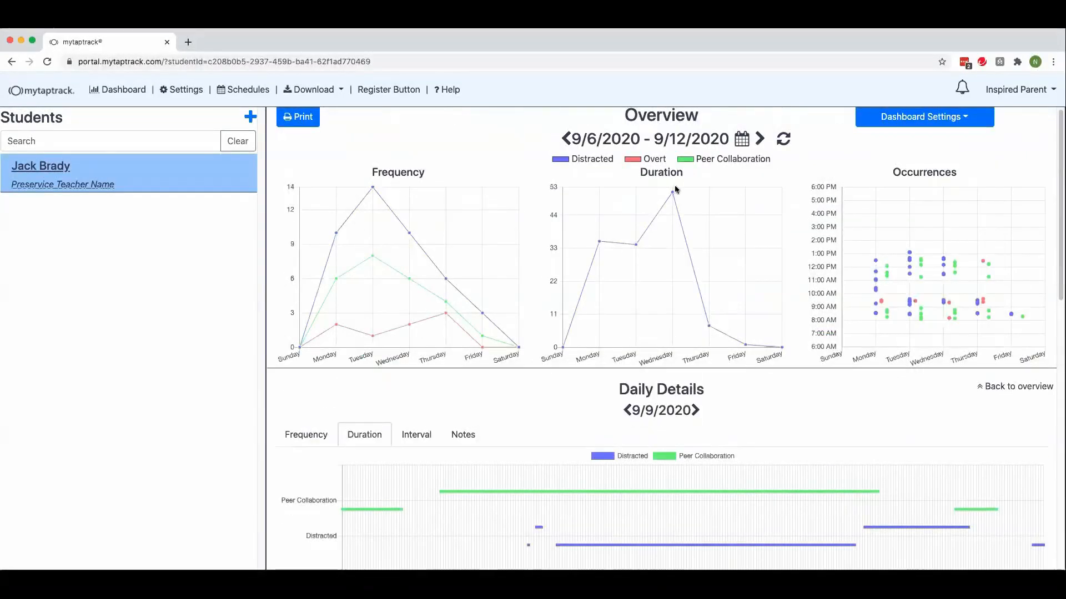
scroll(900, 362, down, 10)
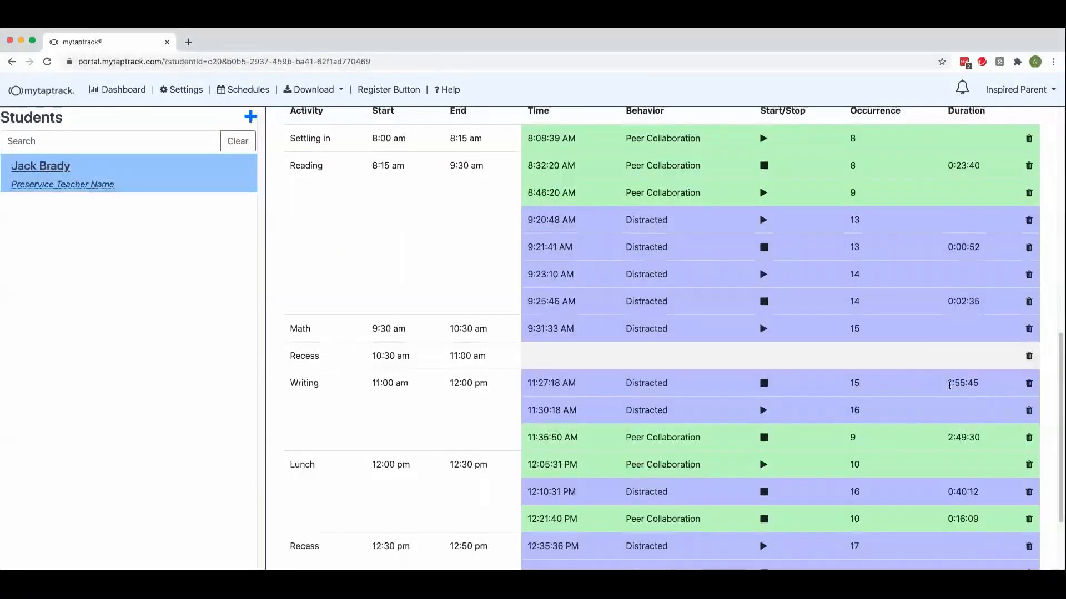
scroll(895, 372, up, 1)
scroll(895, 374, up, 5)
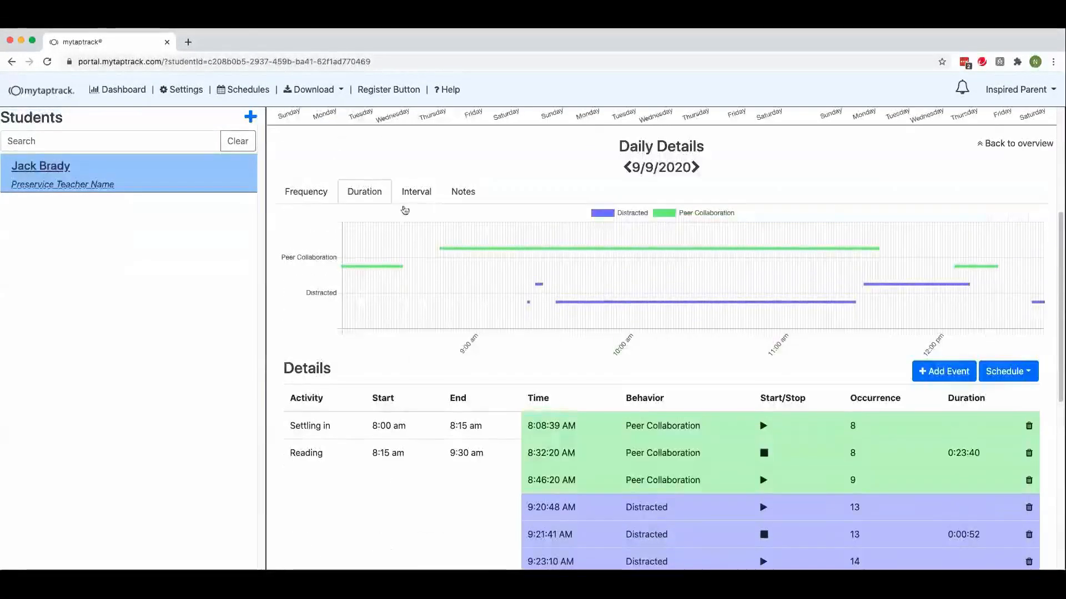
Step: Show the daily interval data for 9/9/2020 in 5-minute intervals and review the table
click(415, 194)
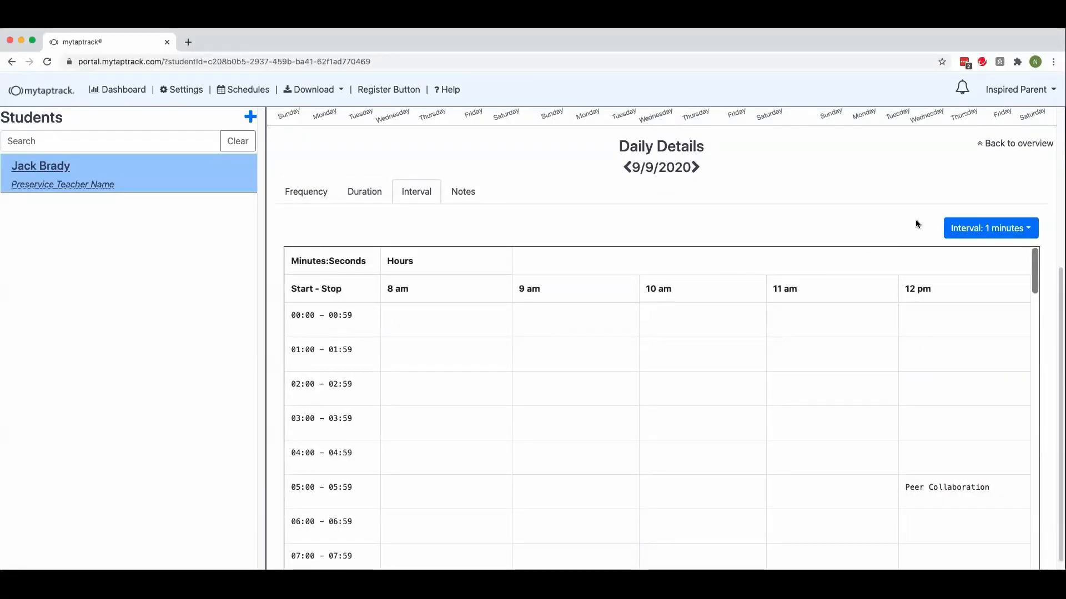
click(1000, 231)
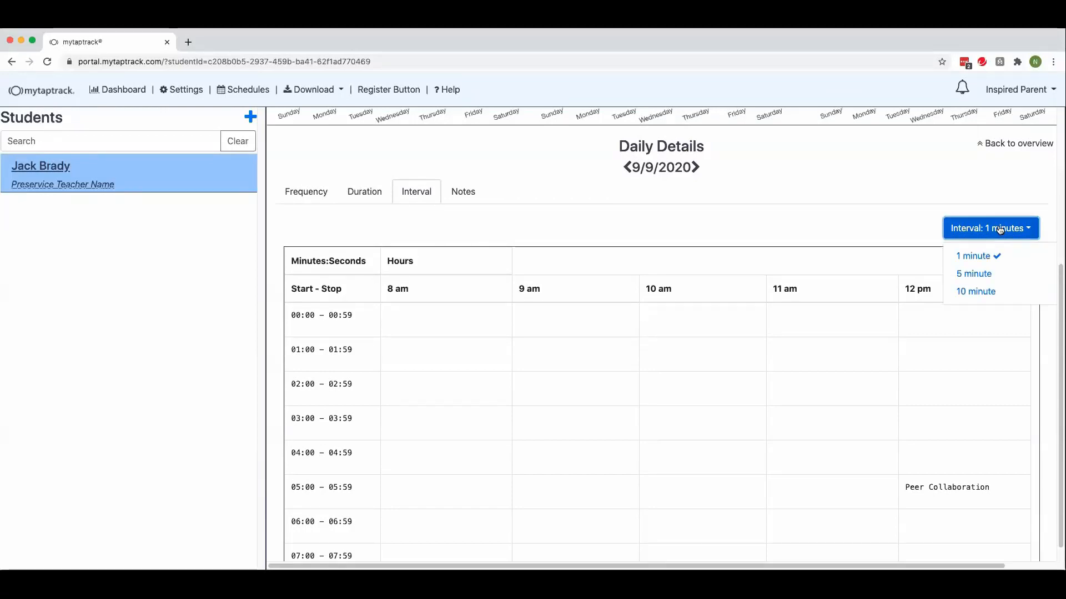
click(986, 275)
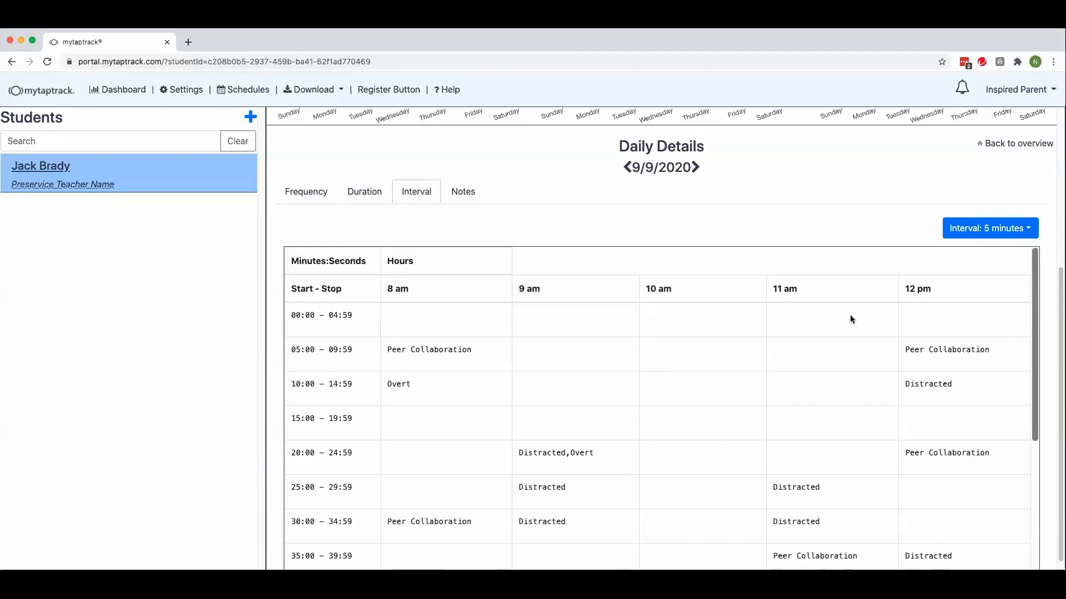
scroll(850, 316, down, 1)
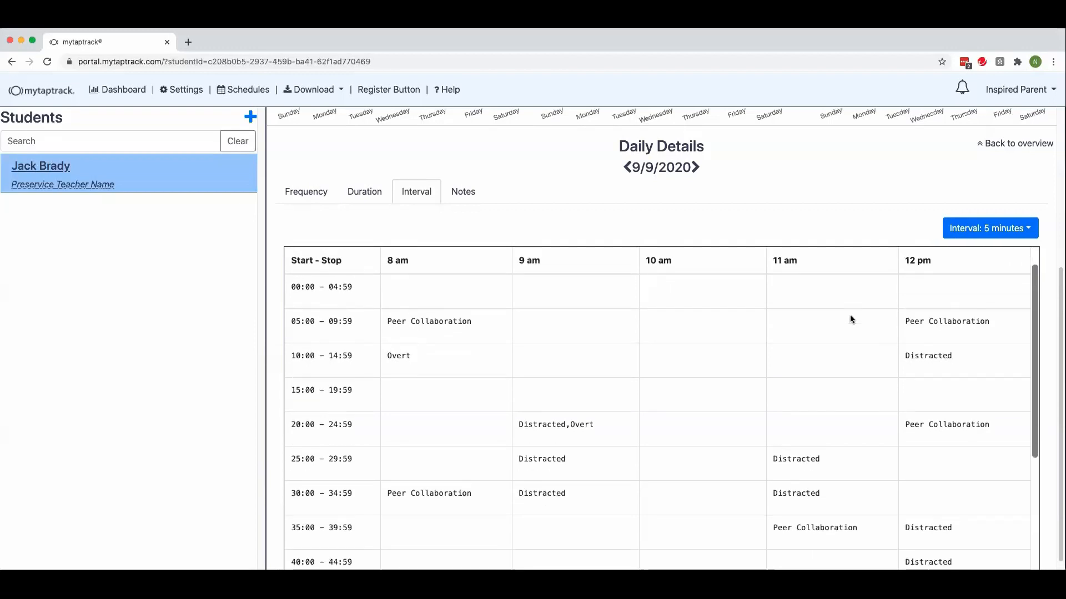
scroll(850, 315, up, 1)
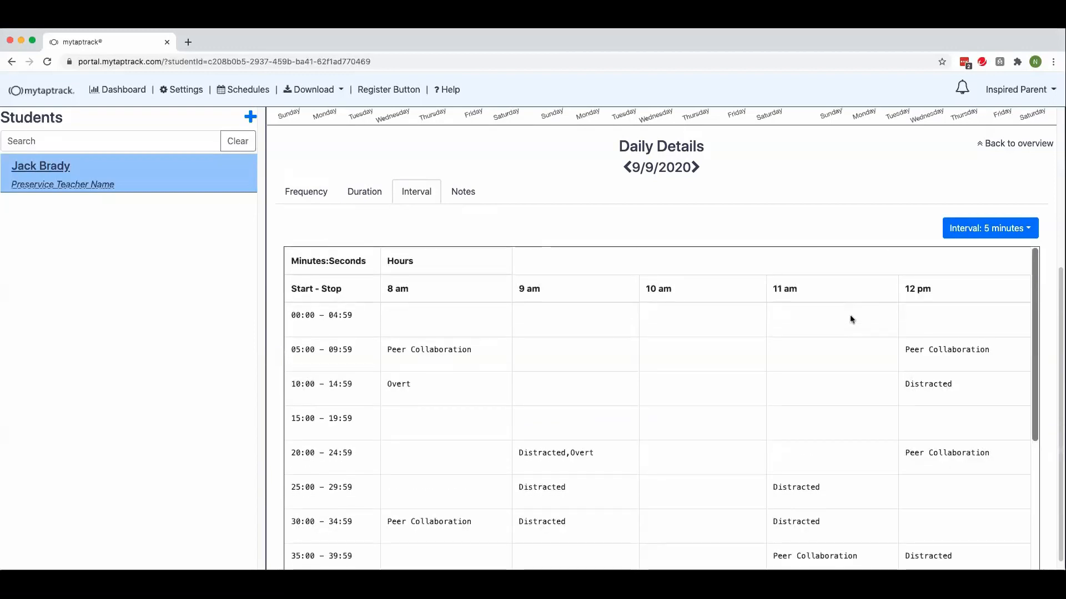
Step: View the empty notes field for 9/9/2020, and return the daily details to the frequency view
click(459, 192)
click(441, 412)
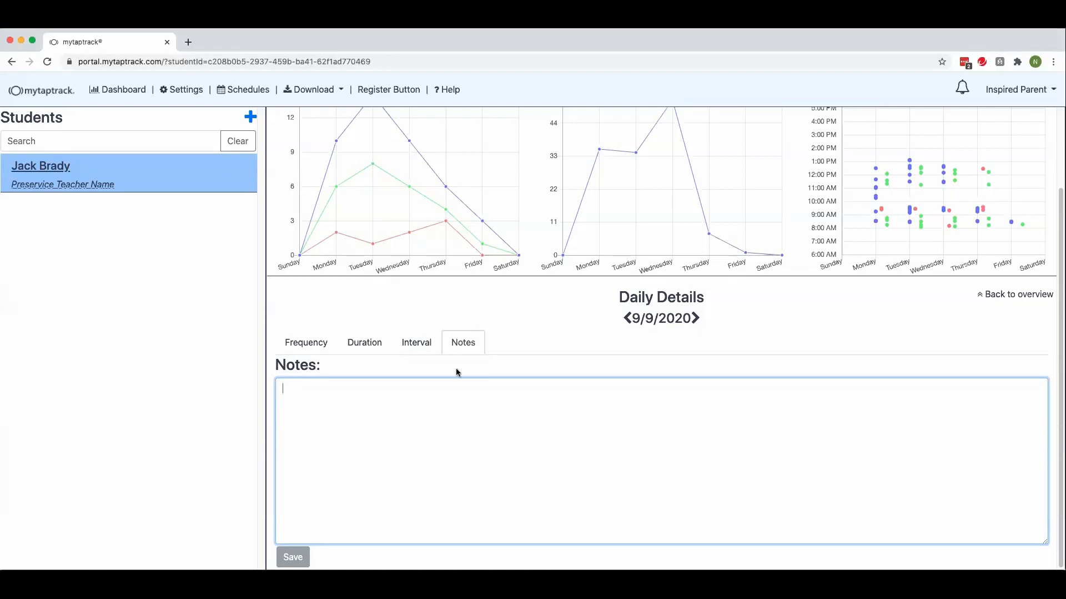
click(310, 343)
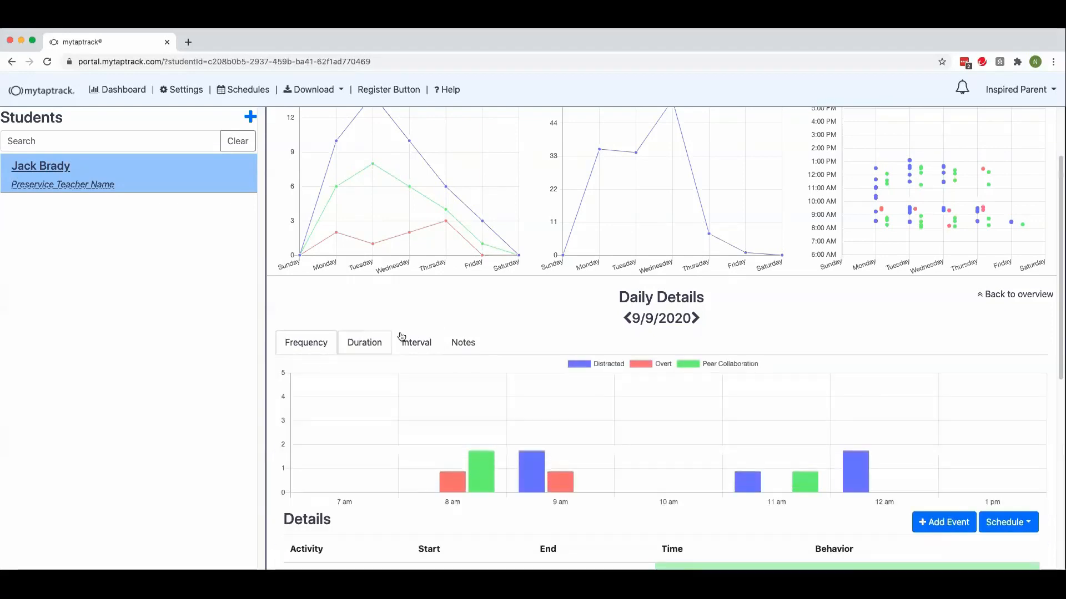
scroll(401, 336, up, 3)
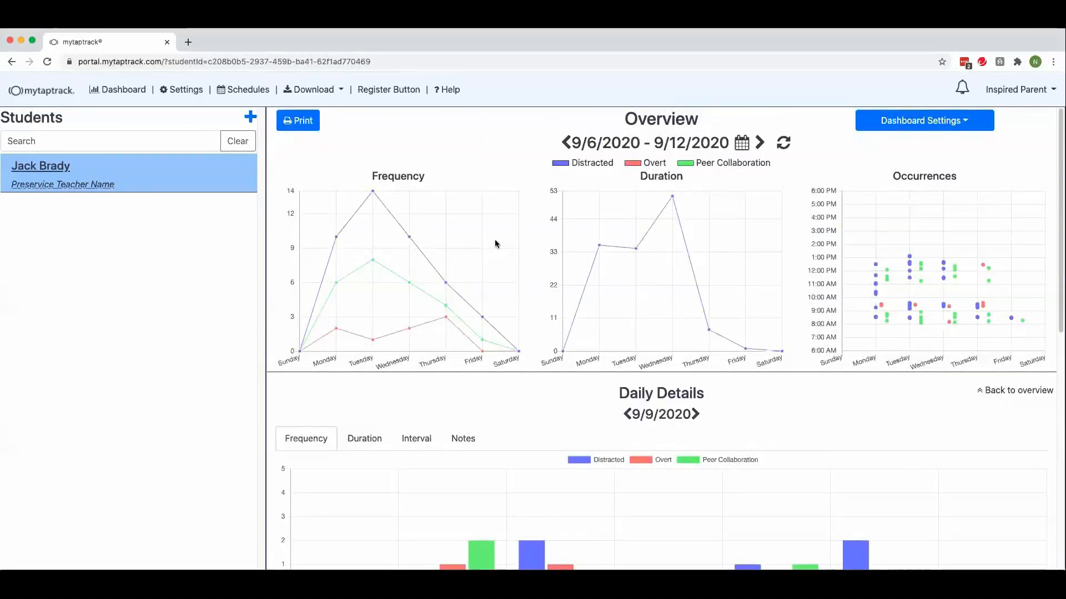
Step: In the student's behavior settings, try renaming the Distracted behavior to "This is my behavior" and discard the edit
click(181, 90)
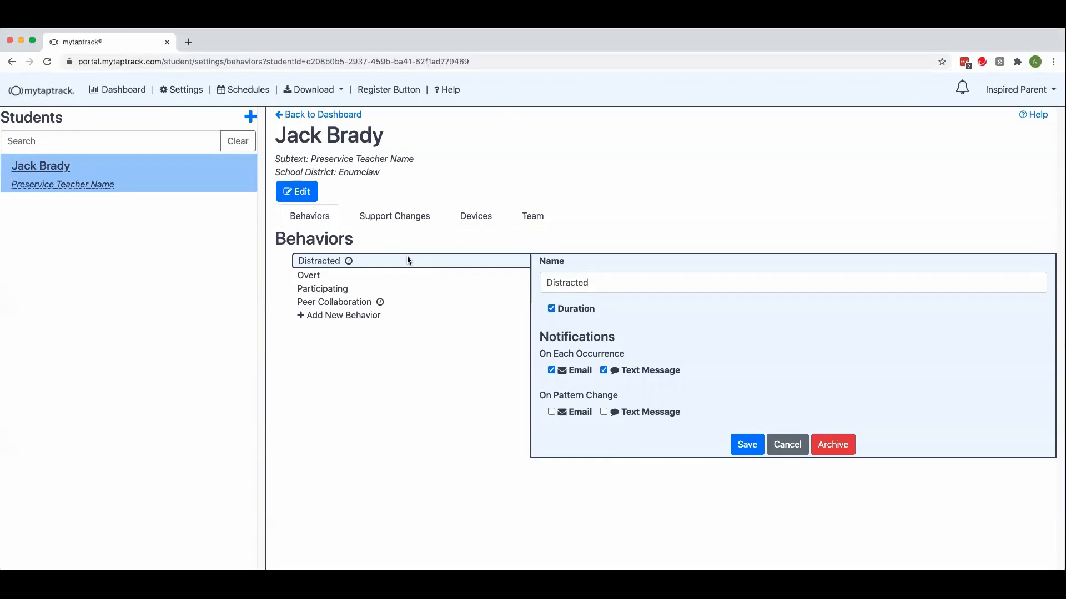
double_click(582, 283)
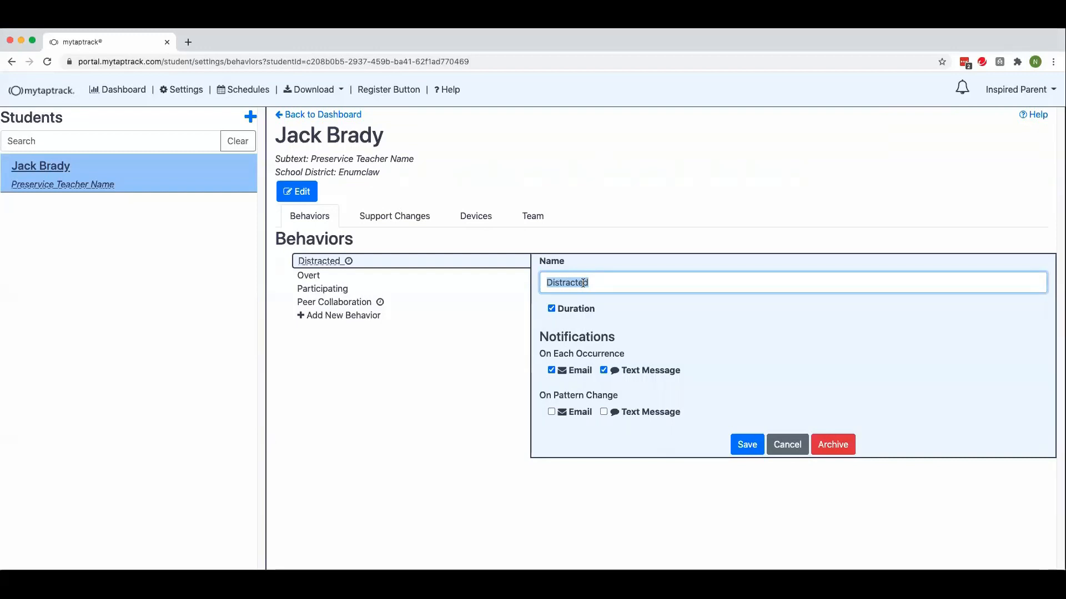
text(This is my behavior)
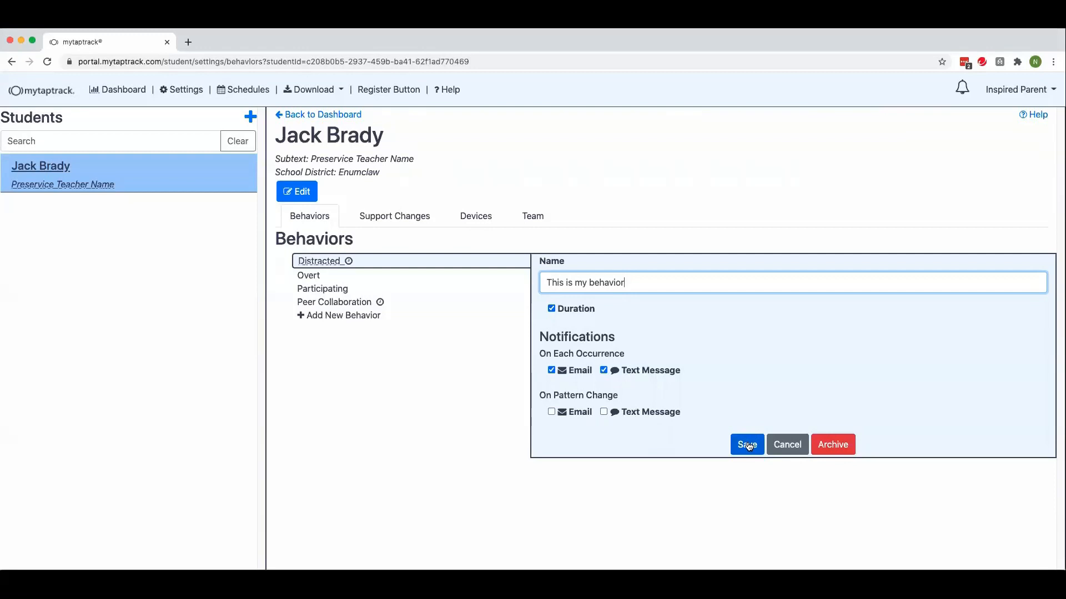
click(787, 445)
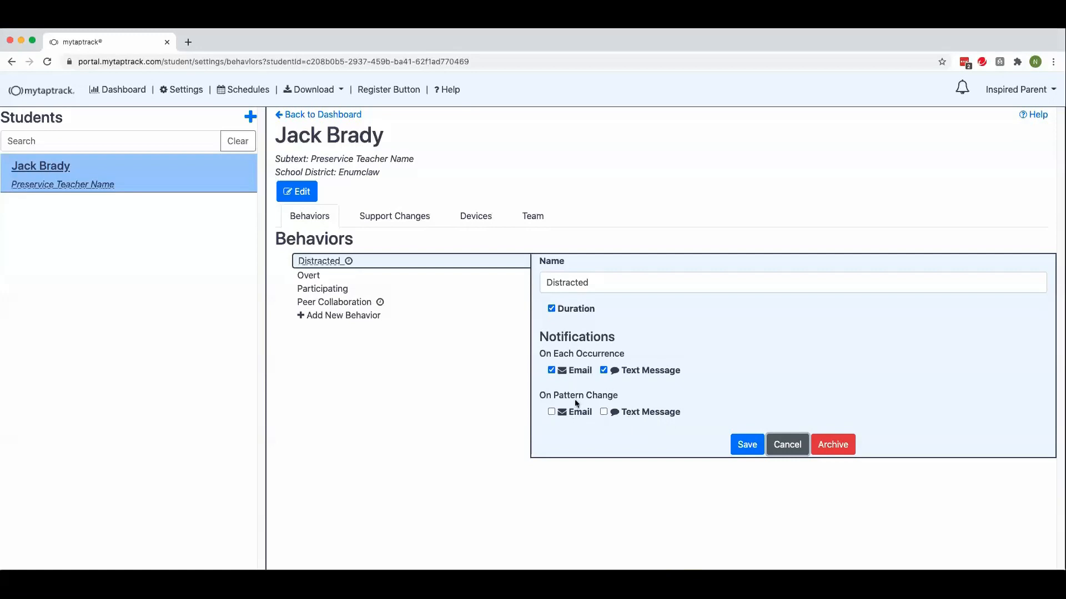
Step: View the student's support changes, and set the dashboard overview to the whole month of May 2020
click(392, 219)
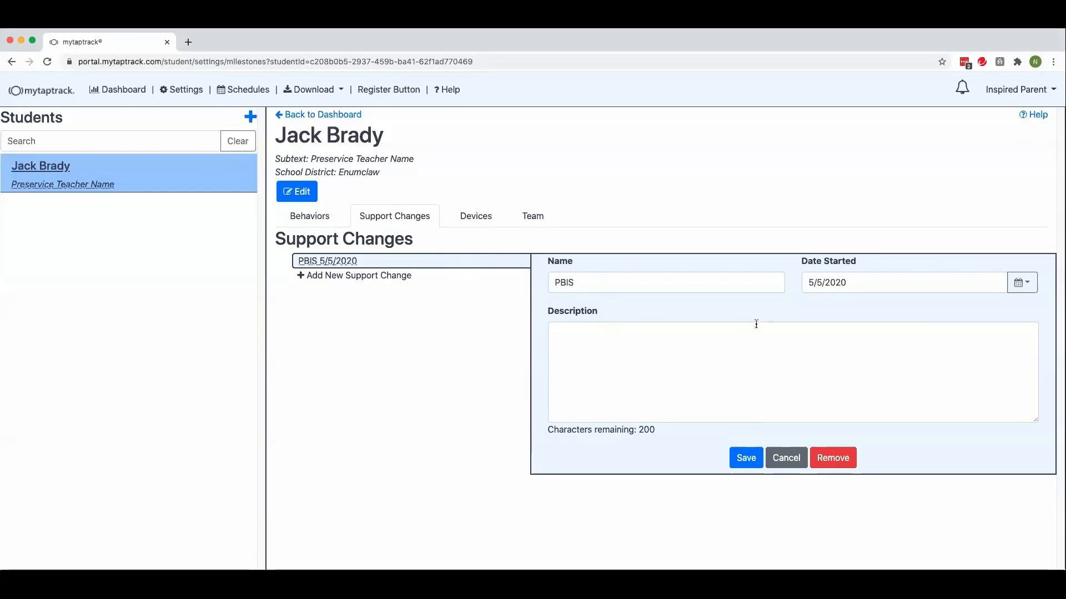
click(119, 91)
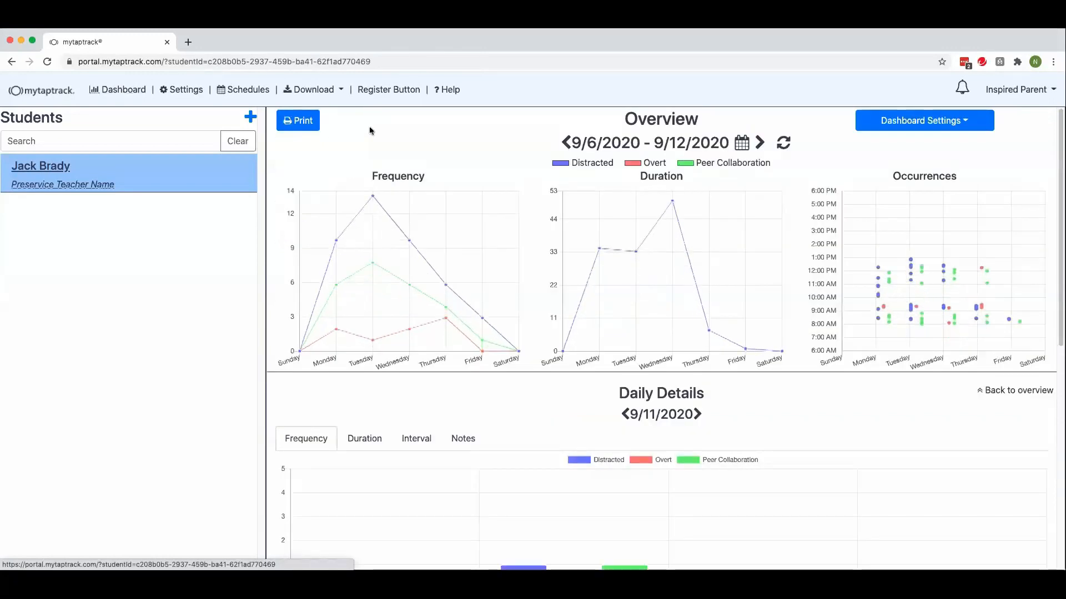
click(738, 143)
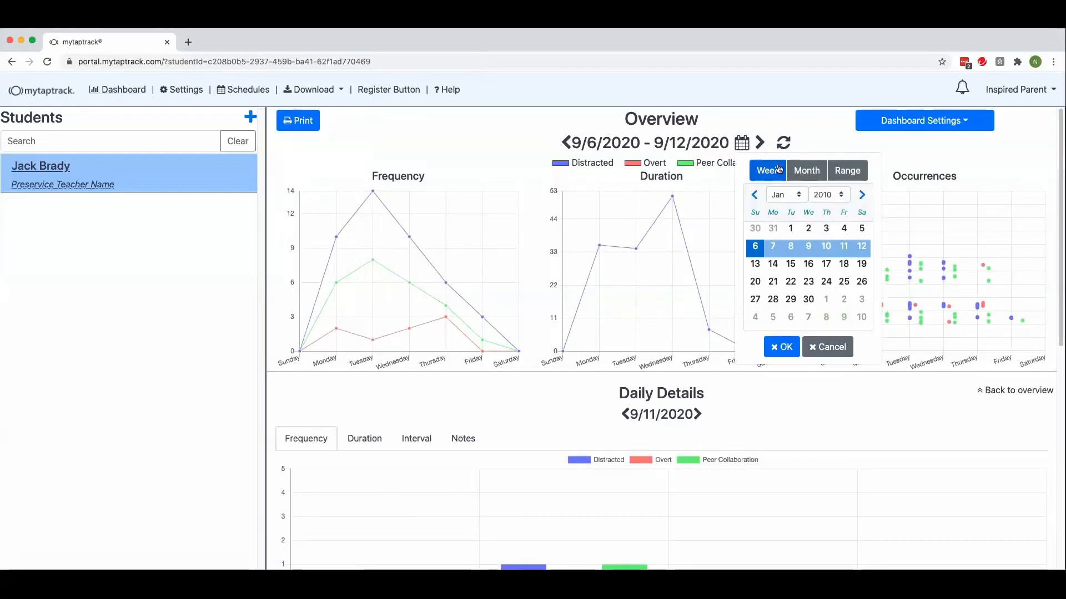
click(806, 170)
click(785, 194)
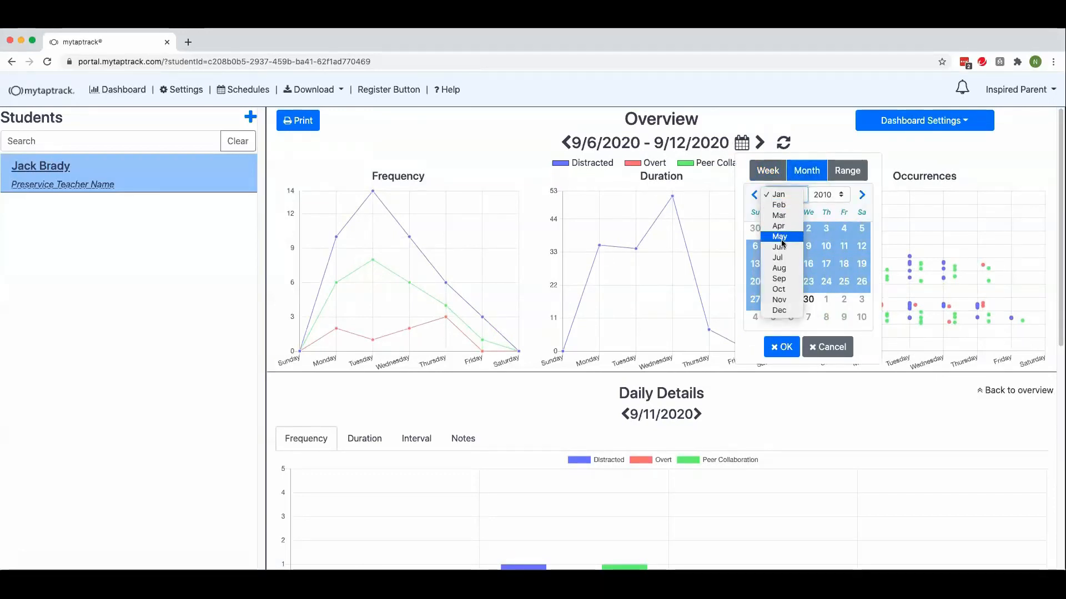
click(780, 237)
click(826, 195)
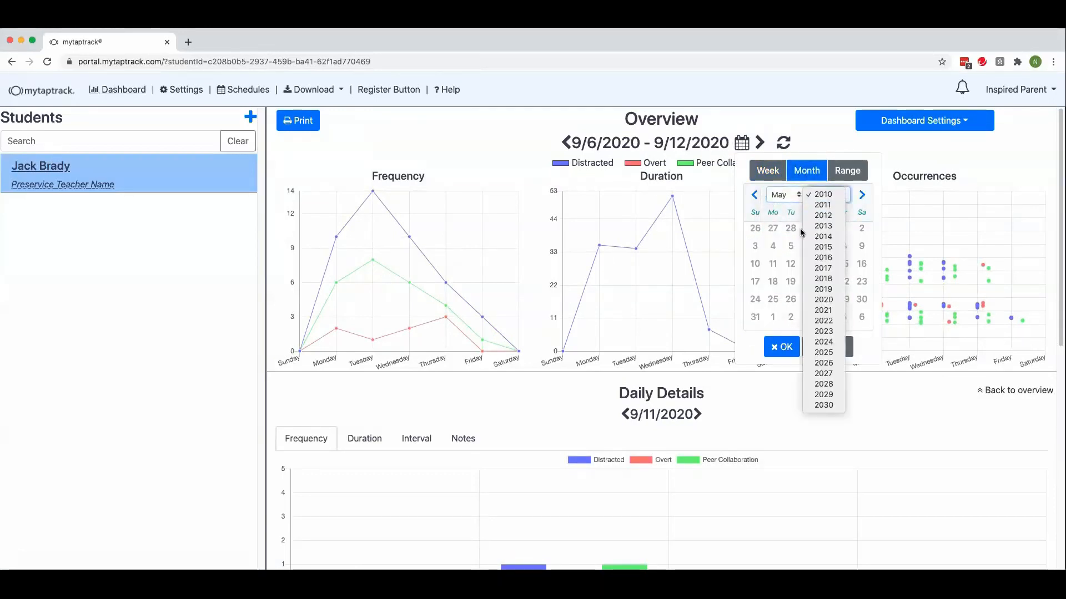
click(821, 298)
click(777, 345)
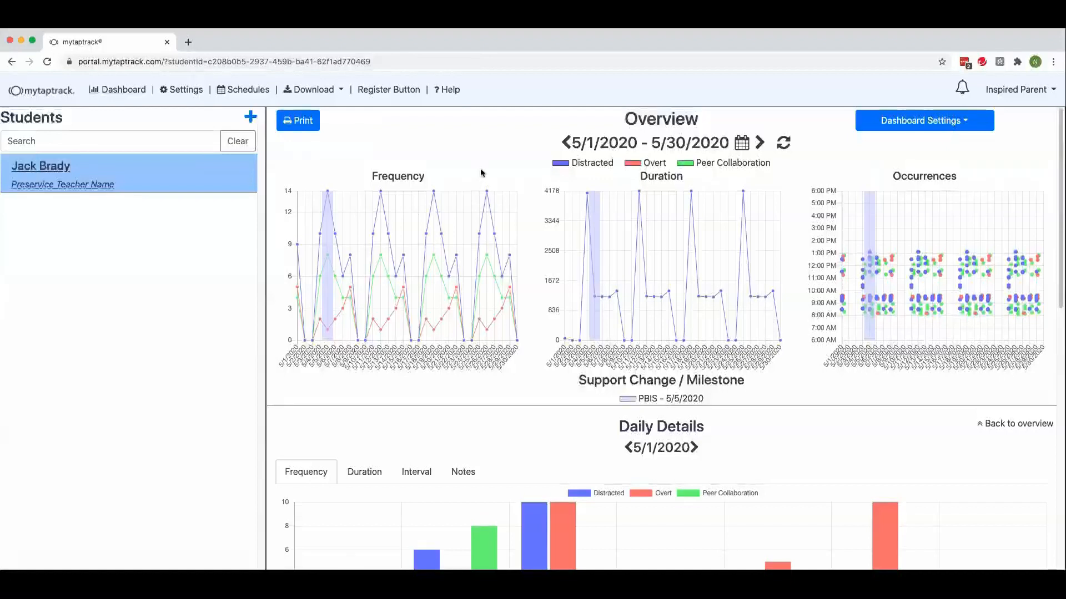
Step: Open the device settings of the student to view the Demo Button's configuration
click(175, 89)
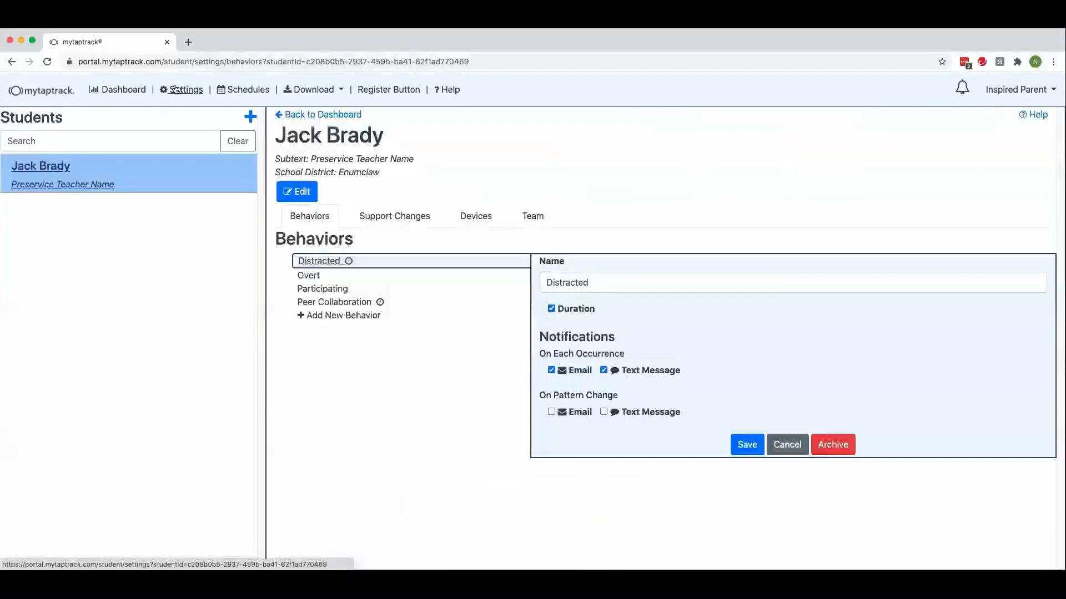
click(475, 215)
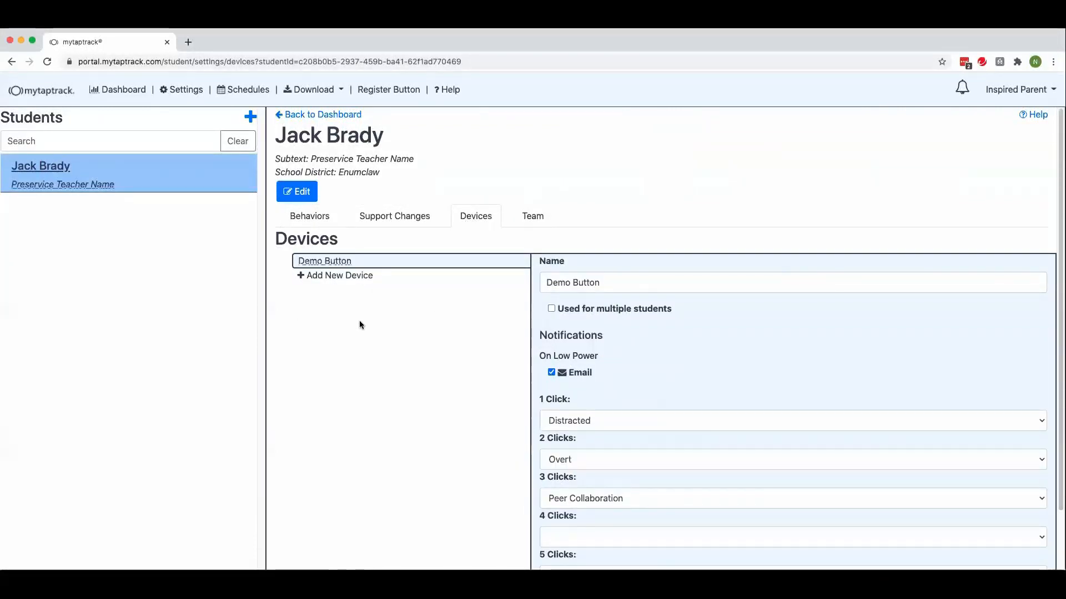
Step: Mark the Demo Button as used for multiple students, and view the behaviors available for its 1 Click setting
click(551, 309)
click(592, 358)
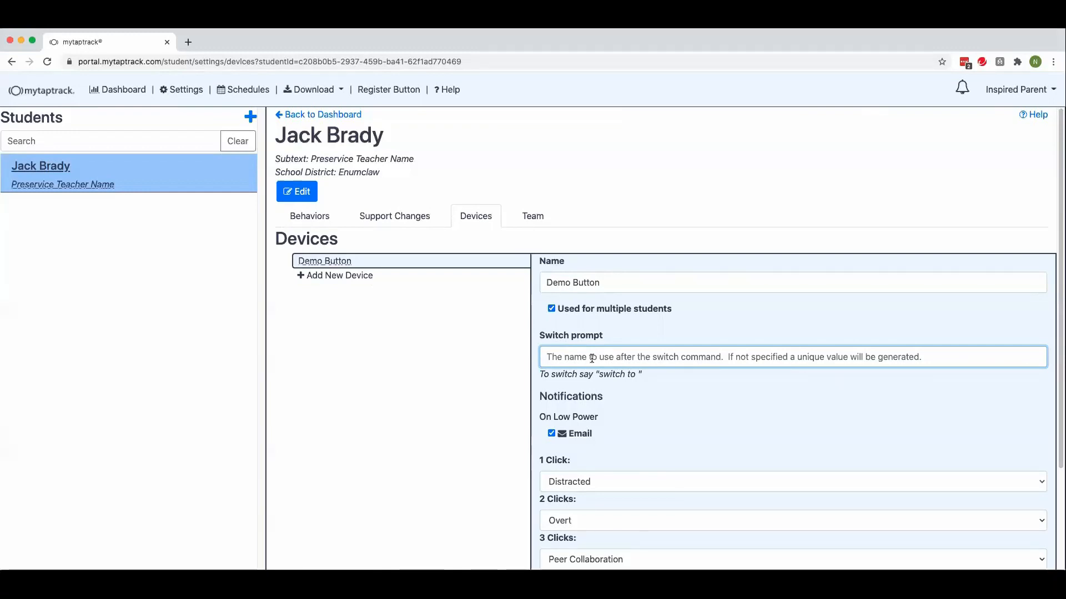
scroll(618, 382, down, 3)
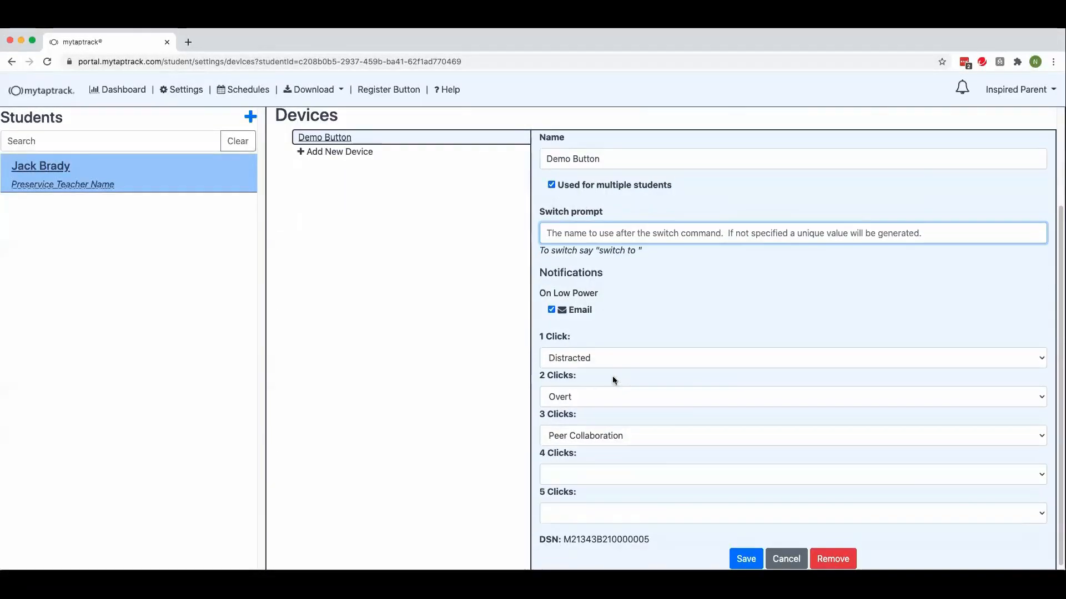
click(586, 359)
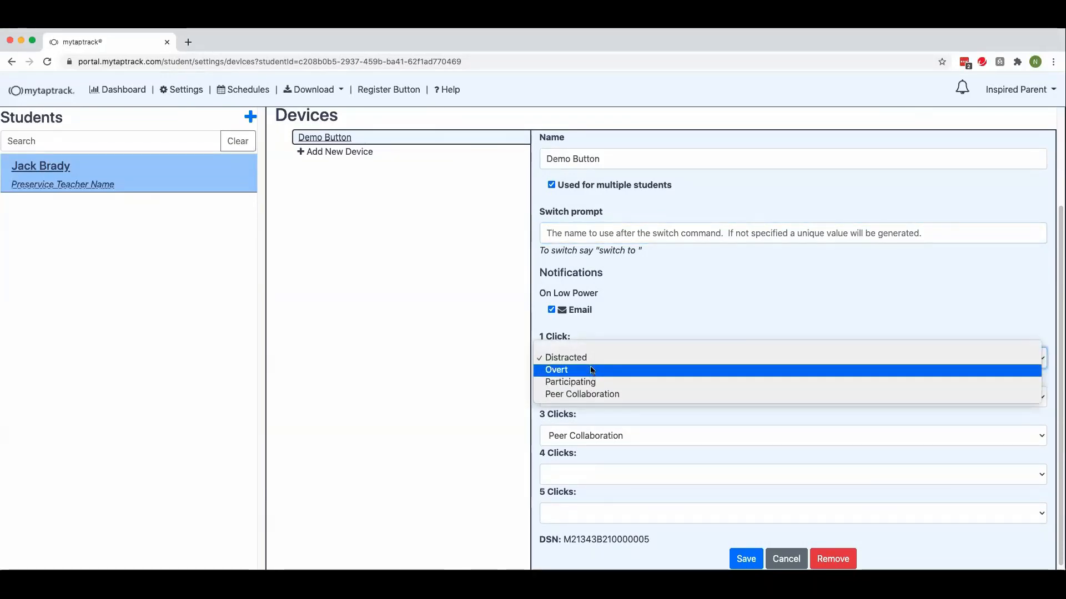
click(587, 358)
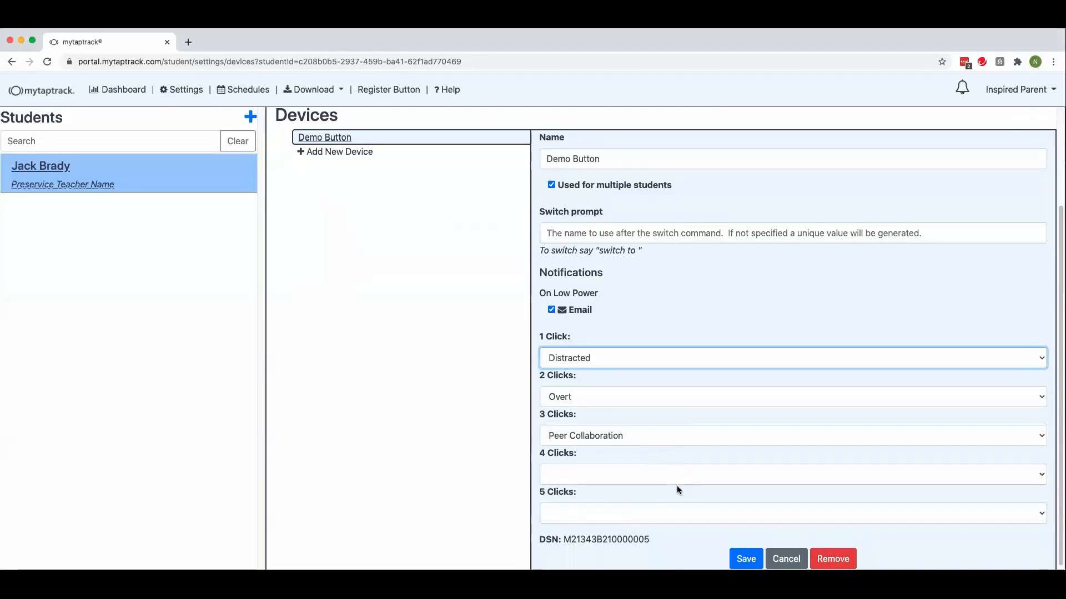
scroll(630, 433, up, 2)
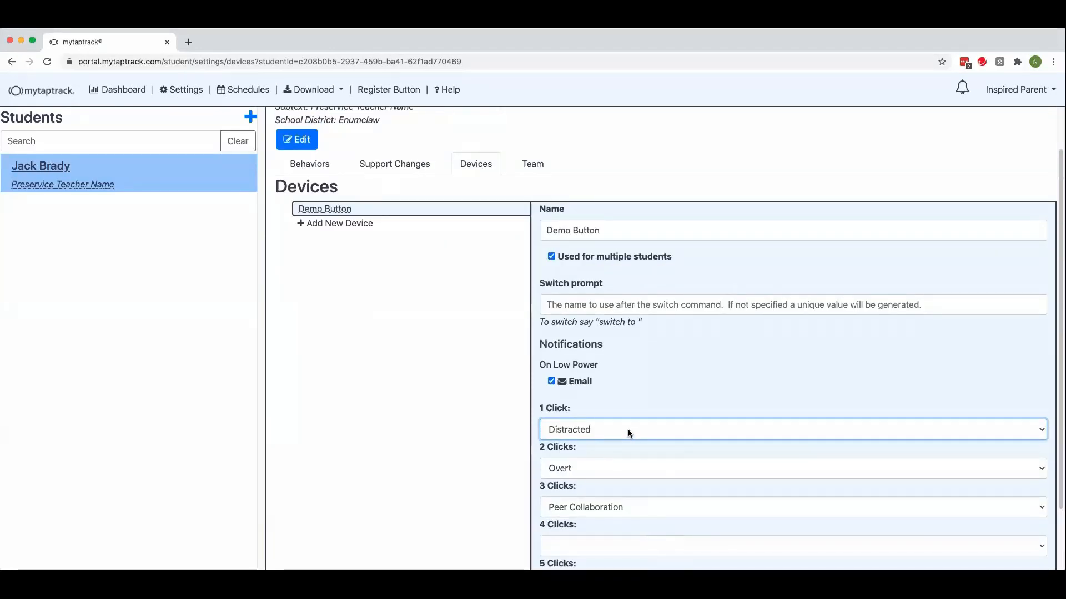
scroll(629, 432, up, 1)
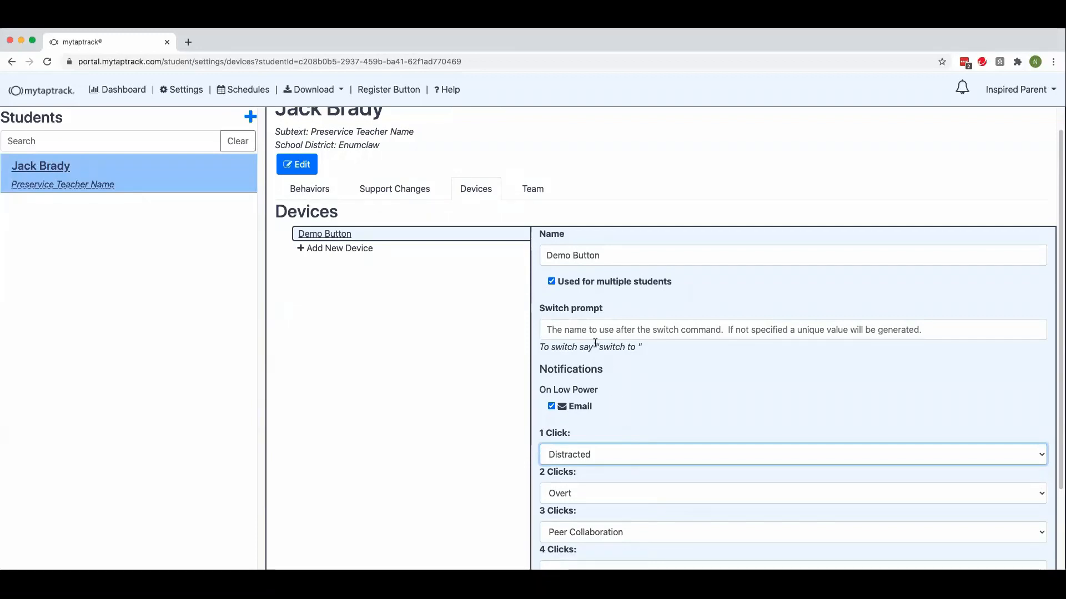
Step: Open the student's team settings, review the parent member's permissions, and set that member's behavior access to Limited Behaviors
click(544, 190)
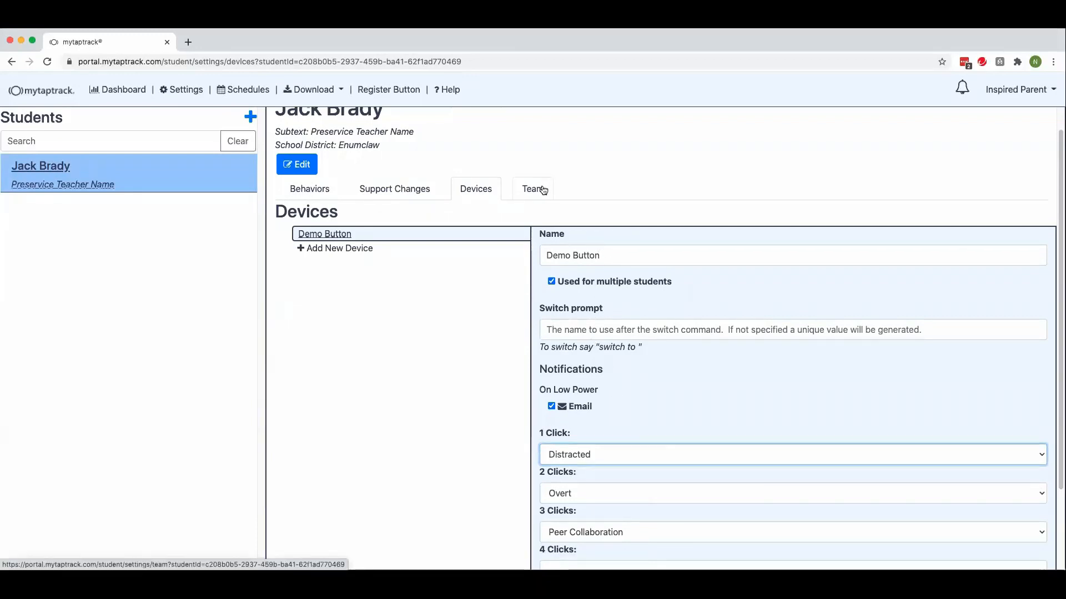
scroll(501, 361, down, 1)
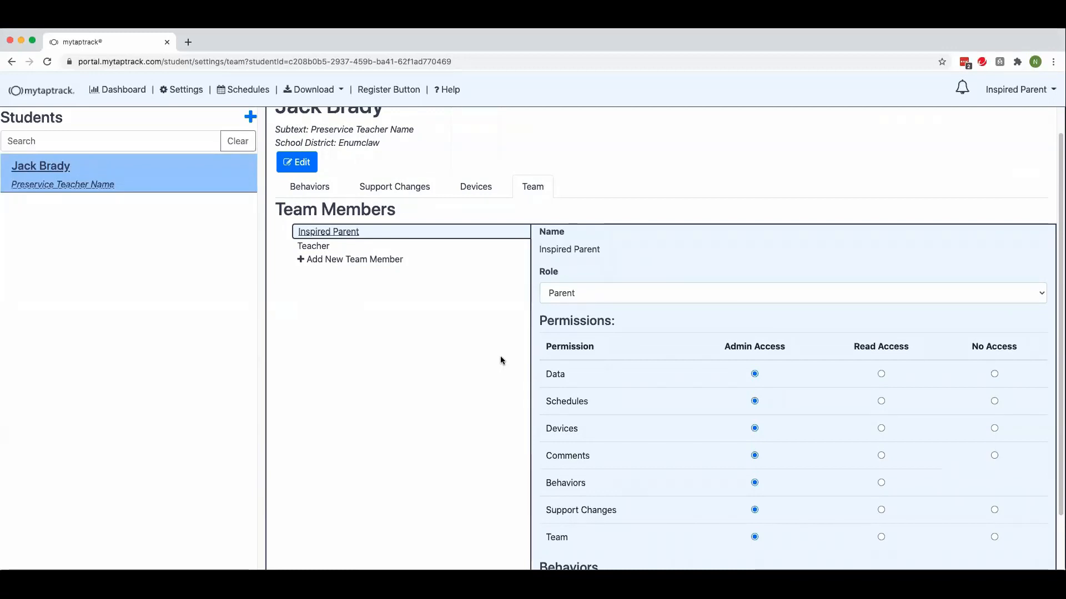
scroll(500, 361, down, 1)
scroll(501, 359, down, 2)
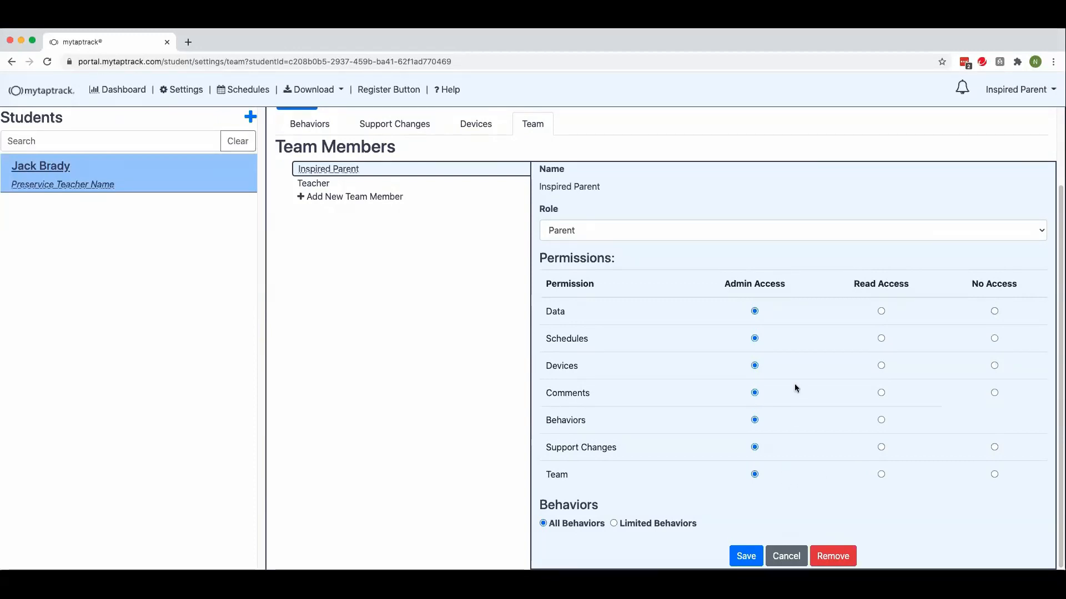
click(613, 524)
scroll(565, 458, down, 3)
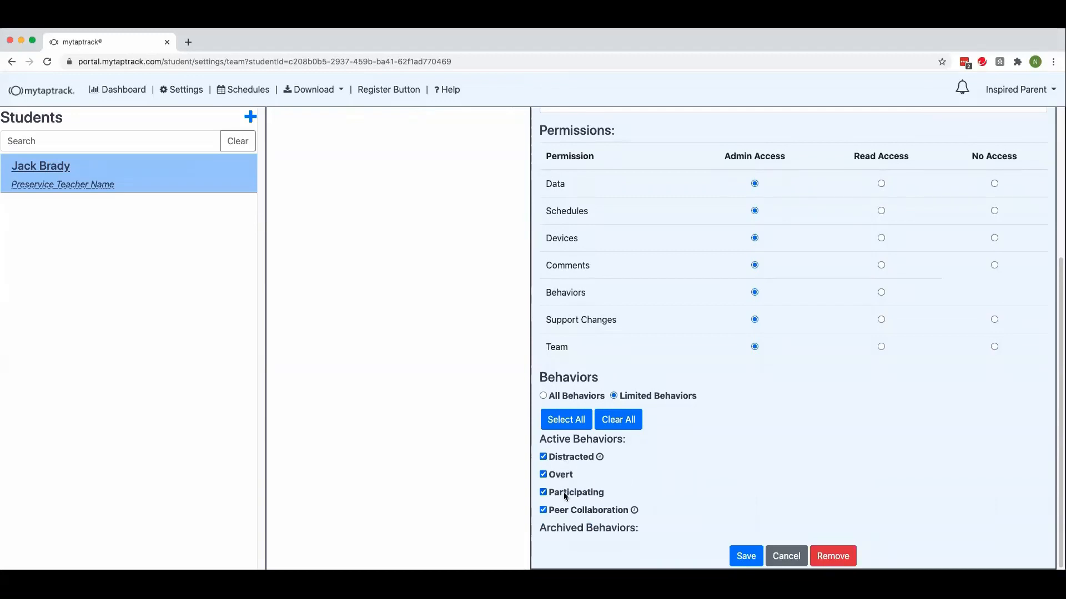
Step: Return to the student's dashboard and view the overview charts for the week of 9/6/2020 - 9/12/2020
click(125, 91)
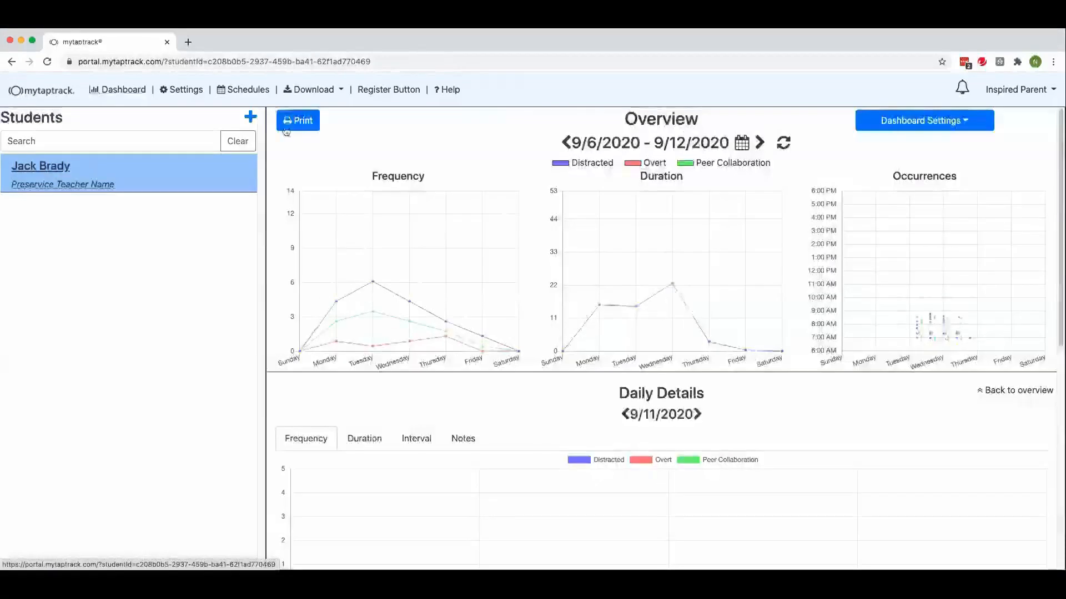
mouse_move(920, 316)
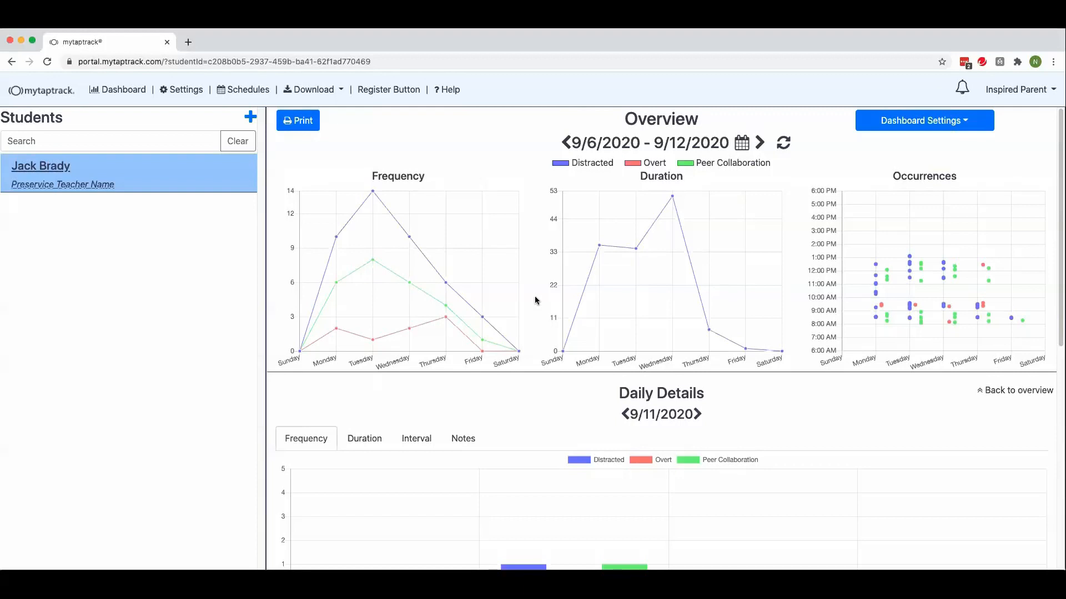
Step: In the student's schedule, turn the automatic assignment off and back on for Tuesday and Thursday
click(244, 89)
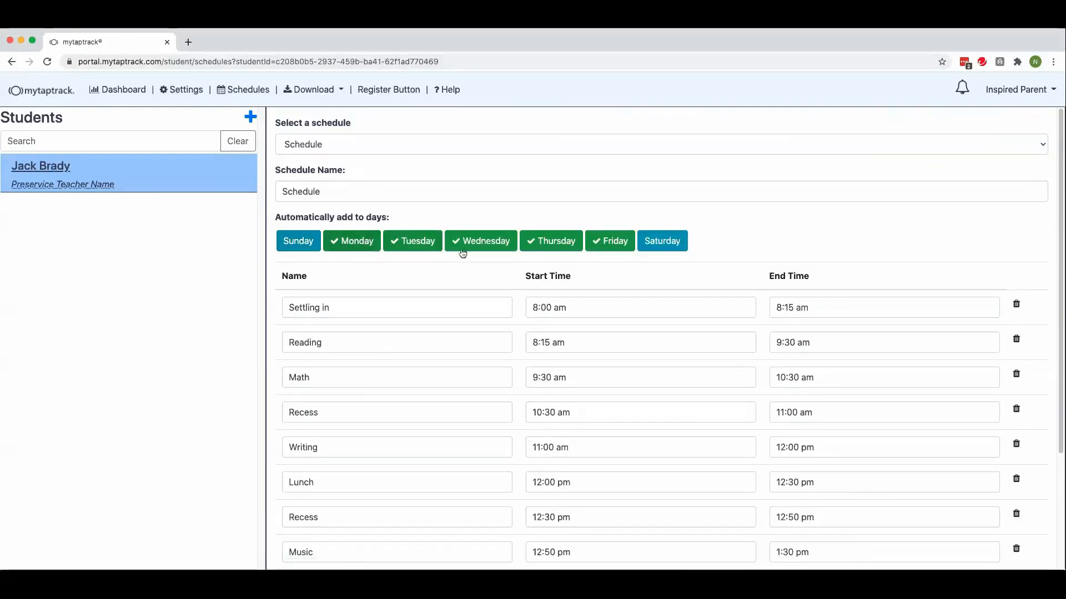
click(411, 245)
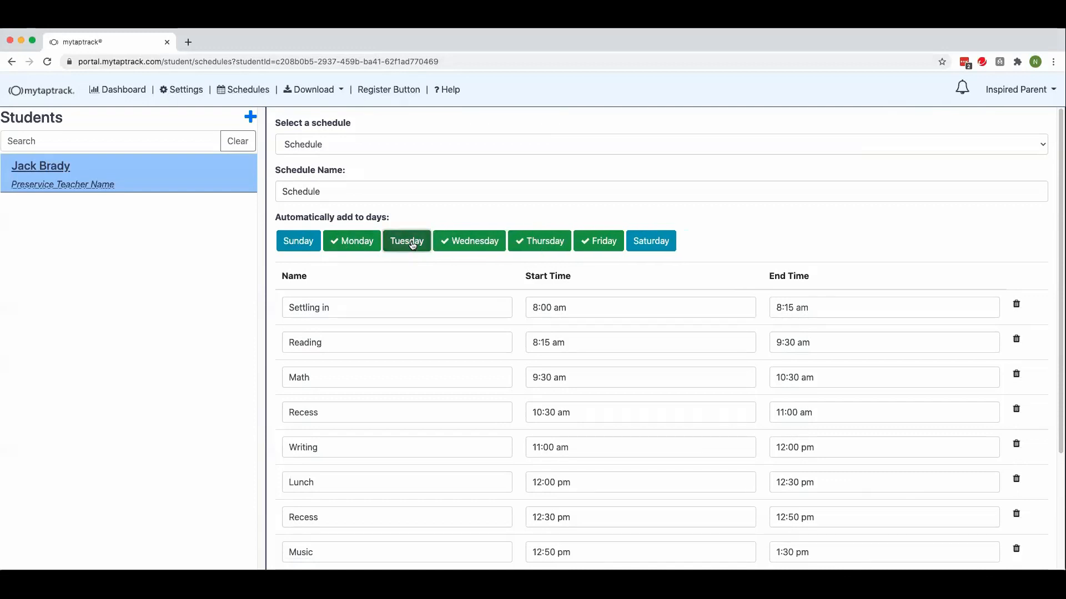
click(527, 246)
click(411, 244)
click(551, 243)
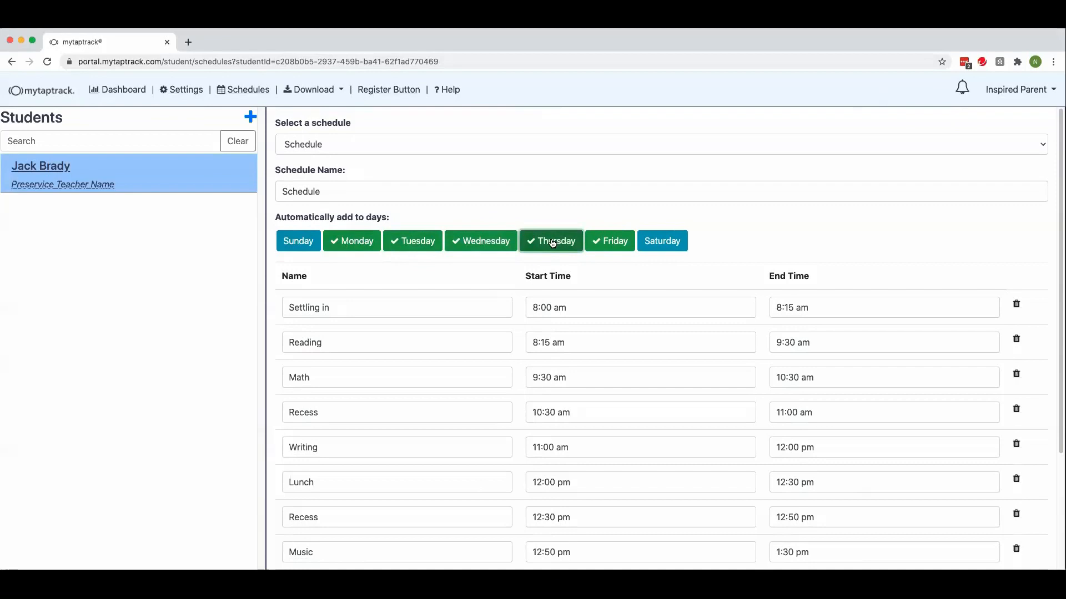
Step: From the dashboard's daily details for 9/11/2020, view the schedule options and go to schedule management
click(119, 90)
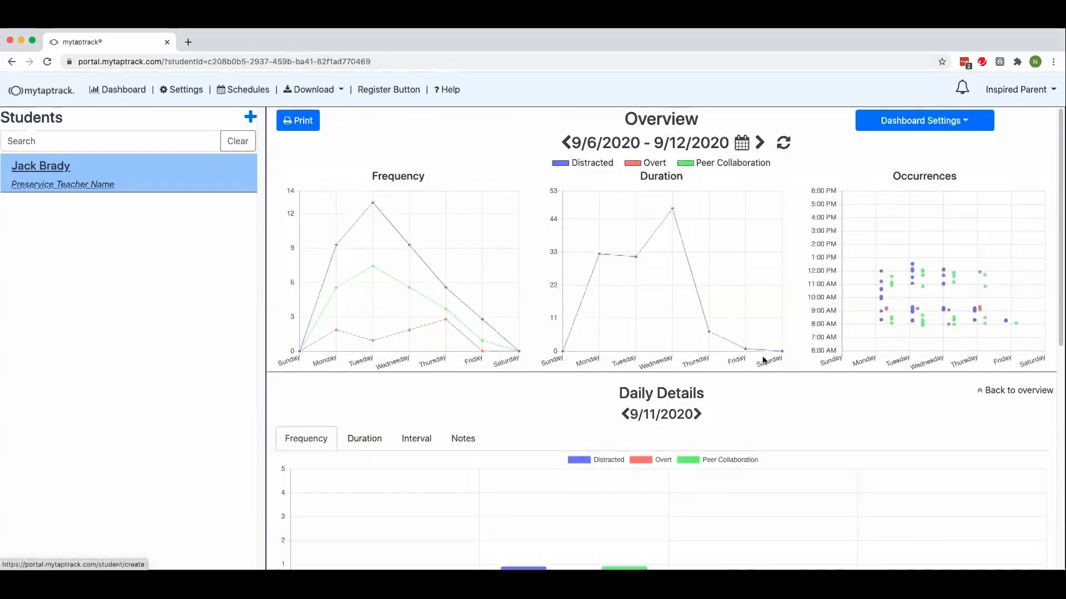
scroll(766, 361, down, 5)
click(1006, 323)
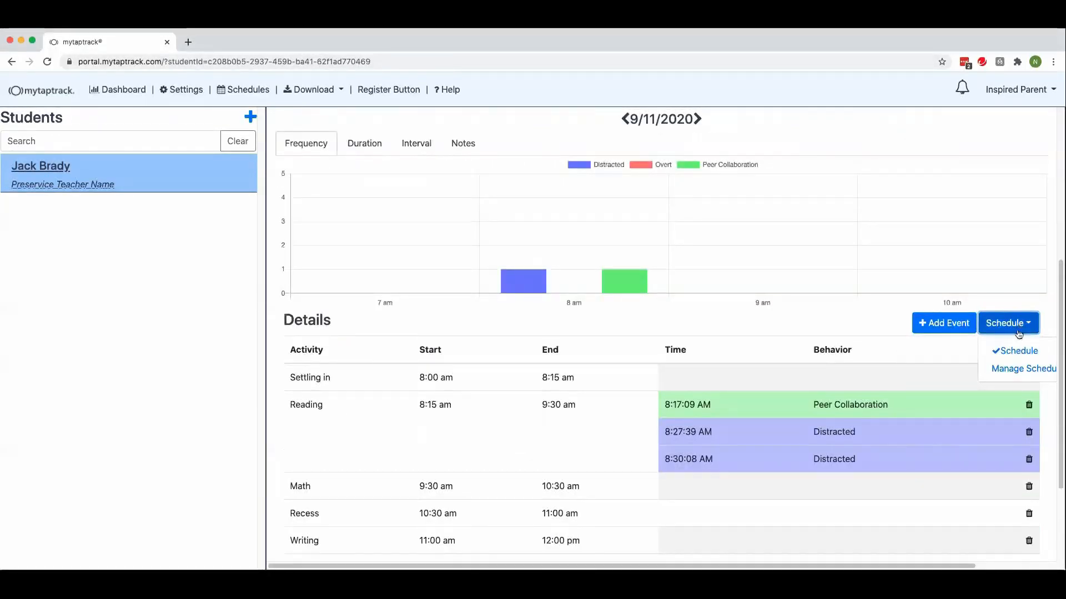
click(1012, 371)
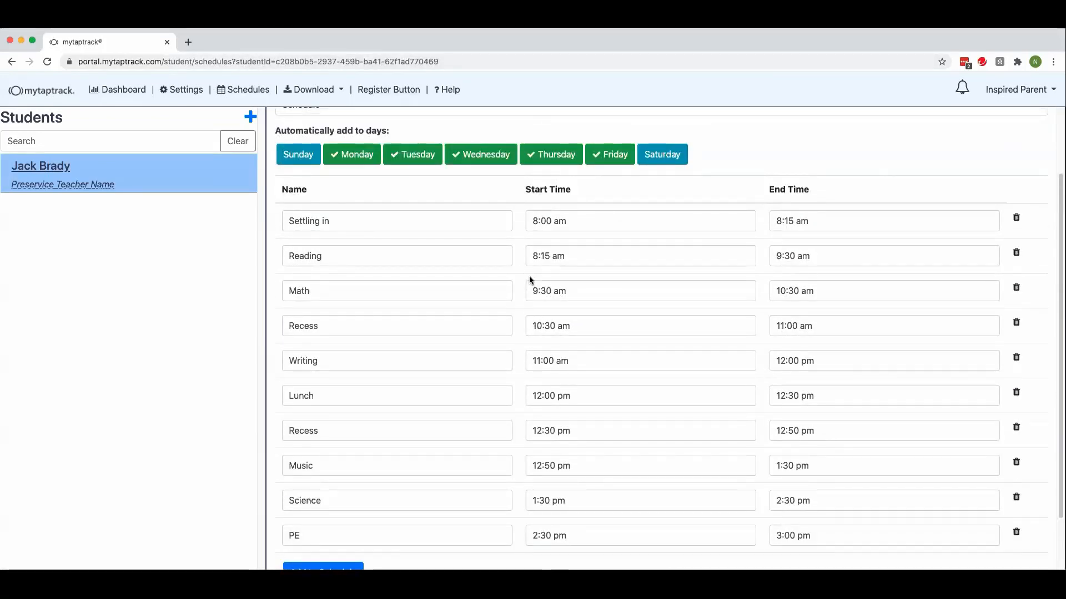
scroll(529, 280, up, 3)
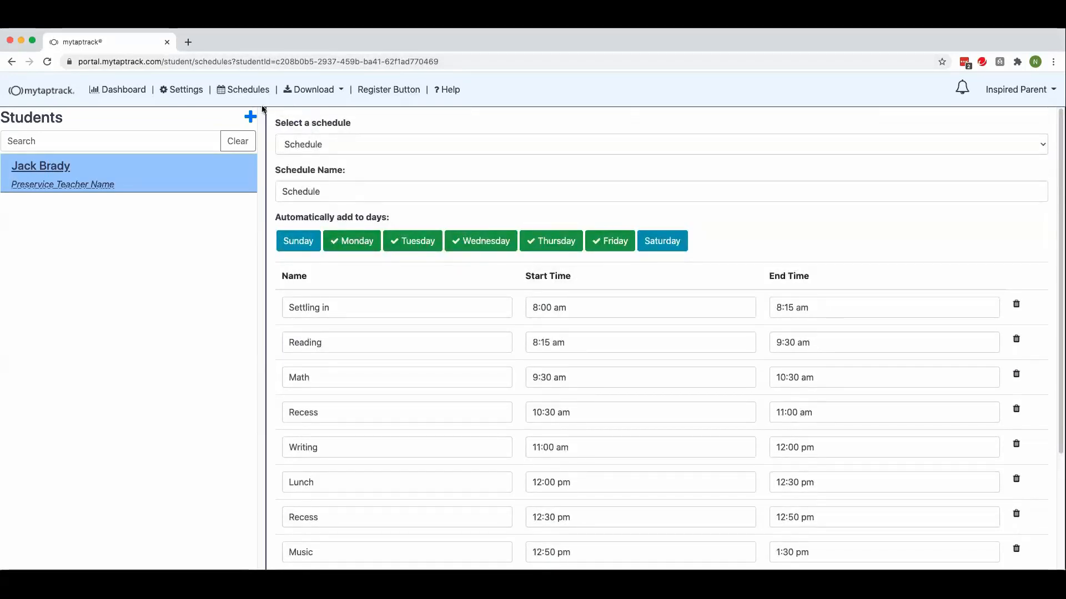
Step: Open the data download options for the student
click(319, 92)
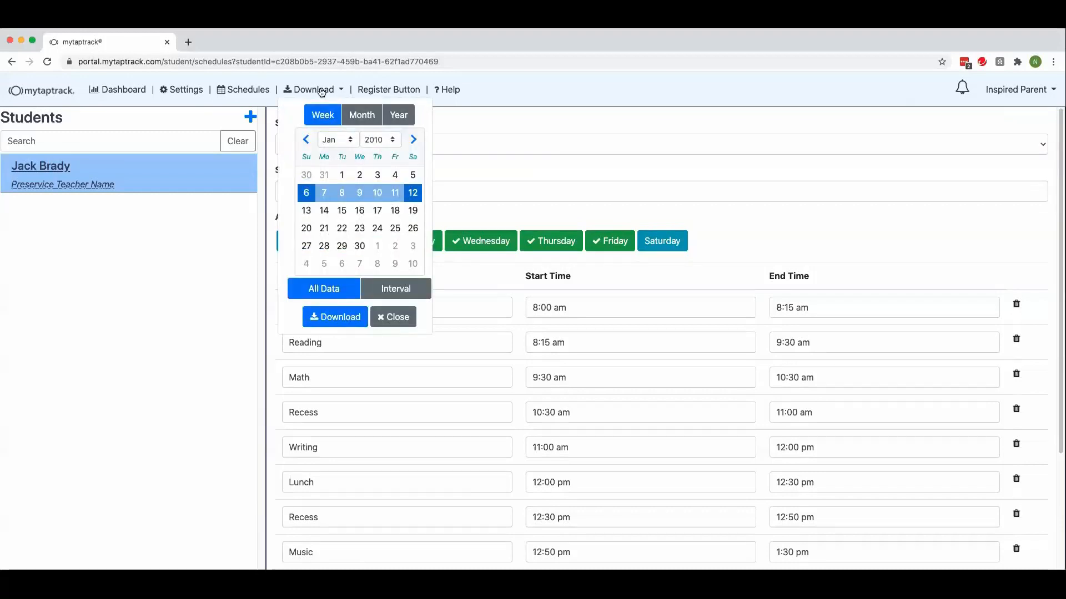